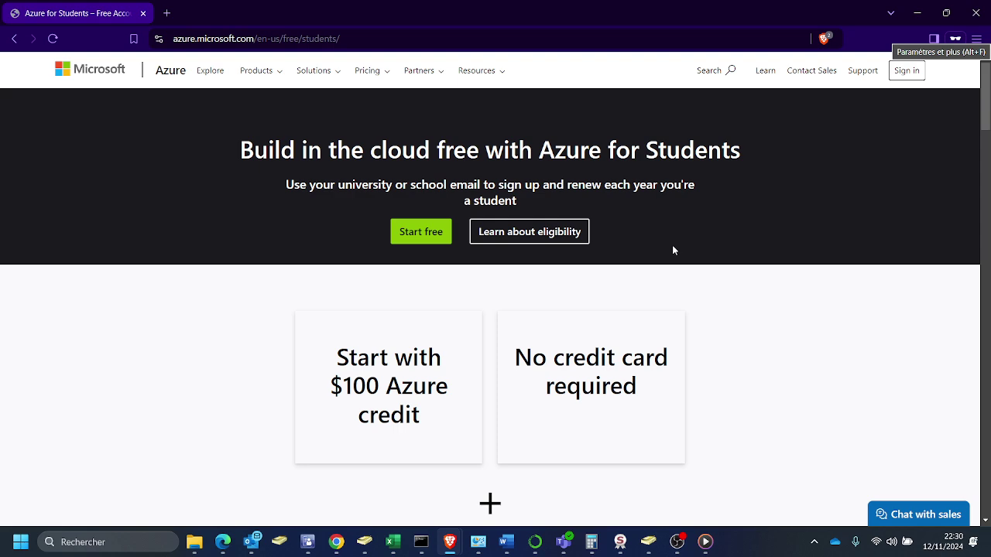
pyautogui.click(223, 39)
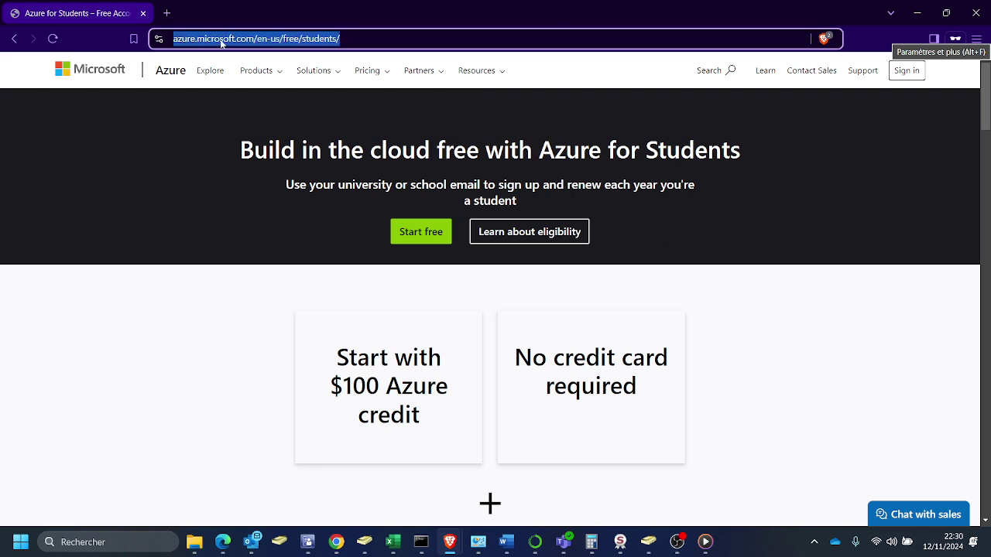
pyautogui.doubleClick(222, 39)
pyautogui.click(250, 39)
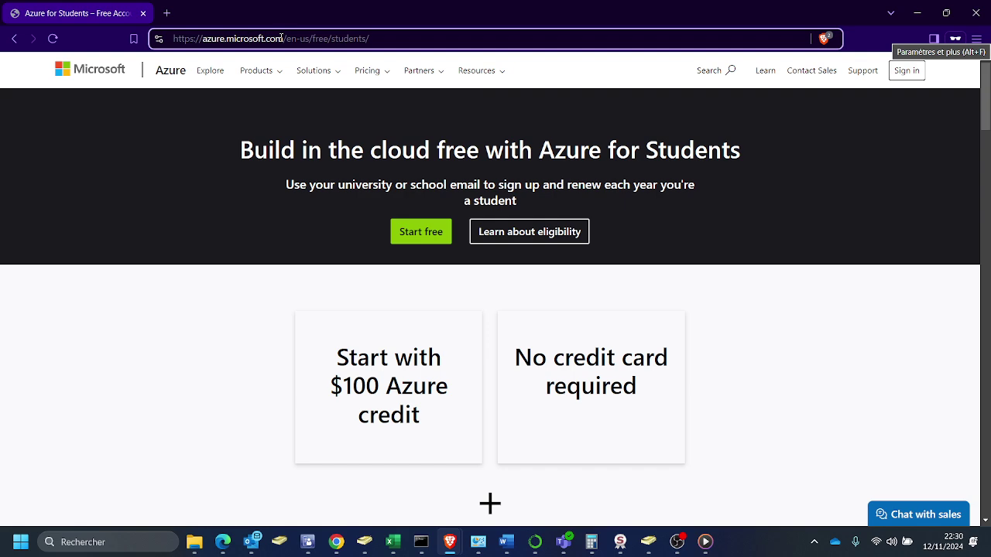
pyautogui.moveTo(332, 39); pyautogui.dragTo(373, 38)
pyautogui.click(346, 39)
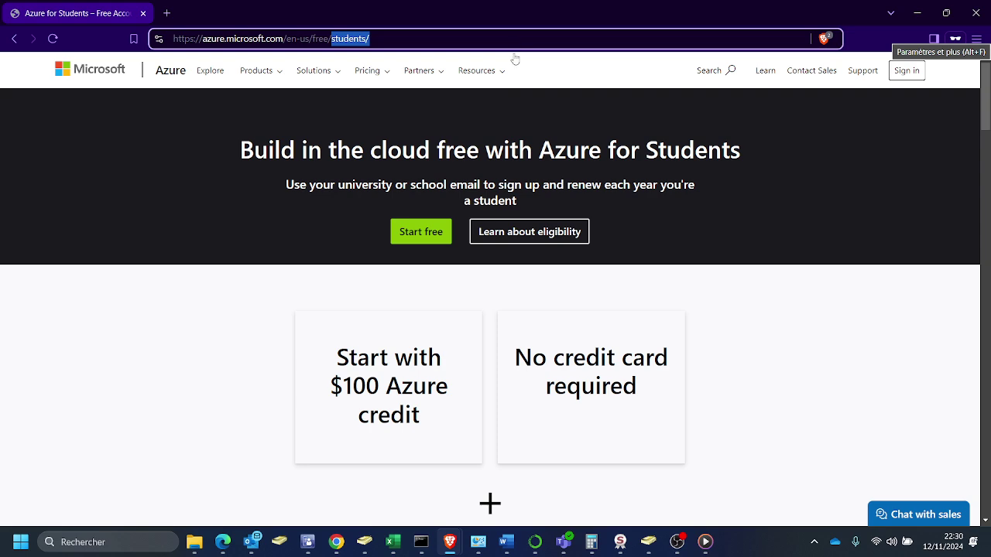
# Step: Start the free Azure for Students offer, sign in with the listed account and its password, and choose to stay signed in
pyautogui.click(433, 236)
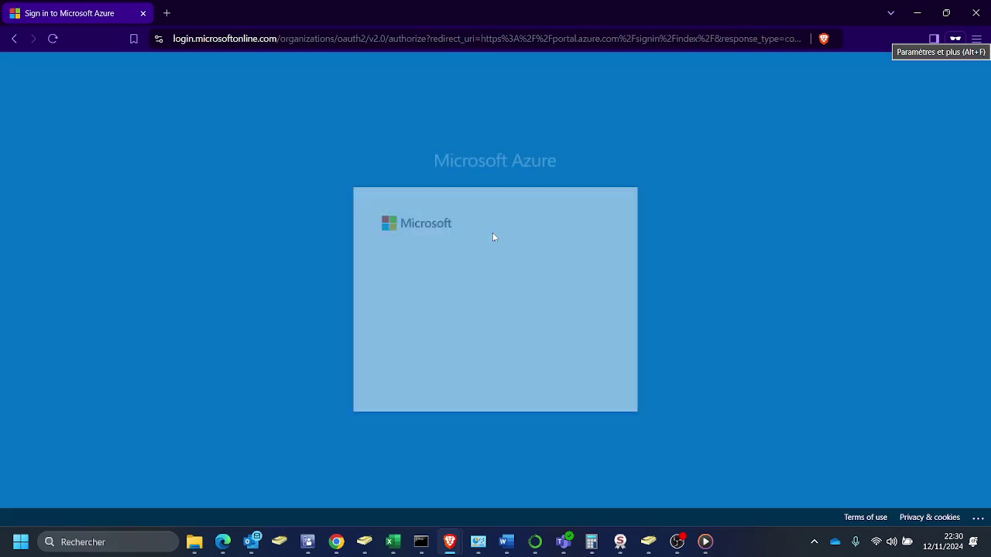
pyautogui.click(471, 310)
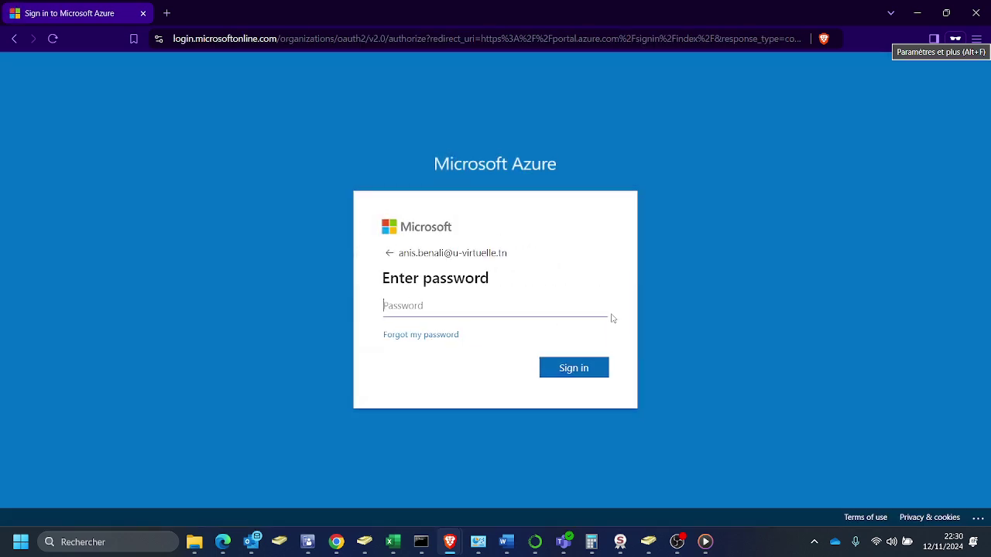
pyautogui.click(440, 297)
pyautogui.click(522, 340)
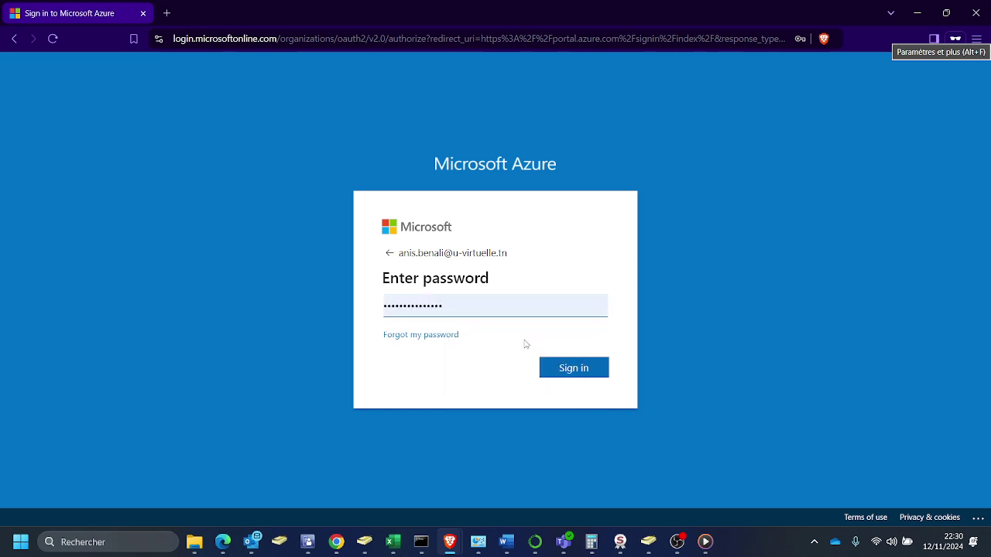
pyautogui.click(584, 374)
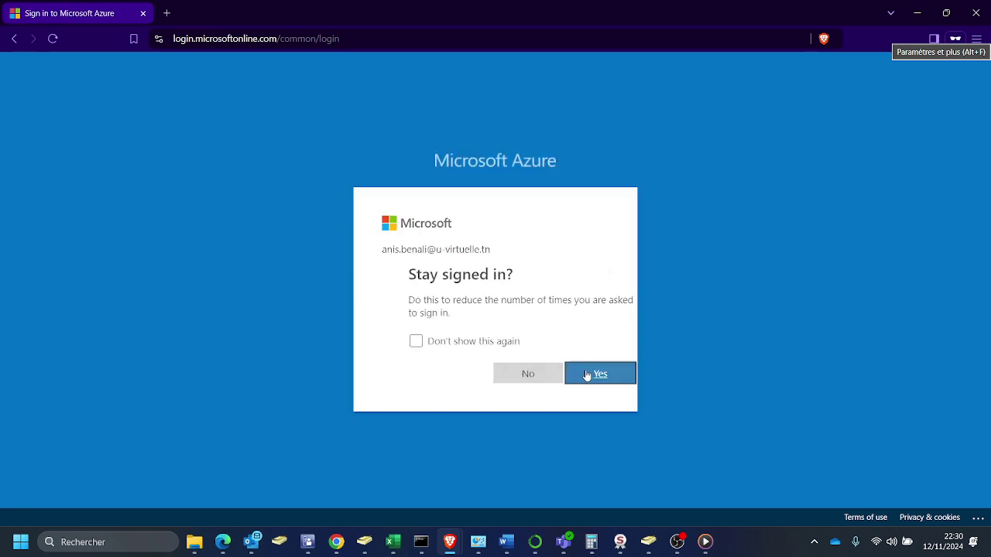
pyautogui.click(586, 375)
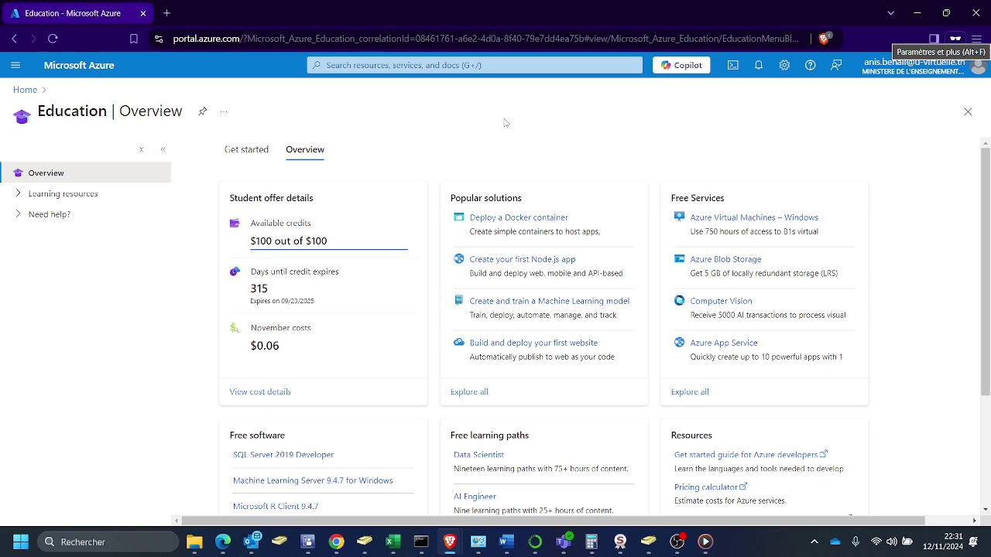
# Step: Search the portal for "virtua" and open the Virtual machines service
pyautogui.click(492, 67)
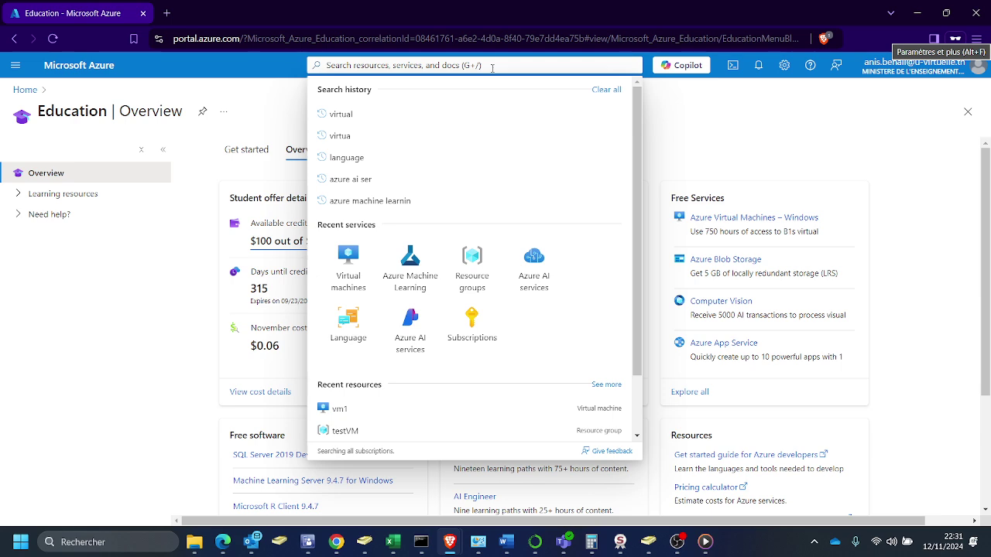
pyautogui.write('virtu')
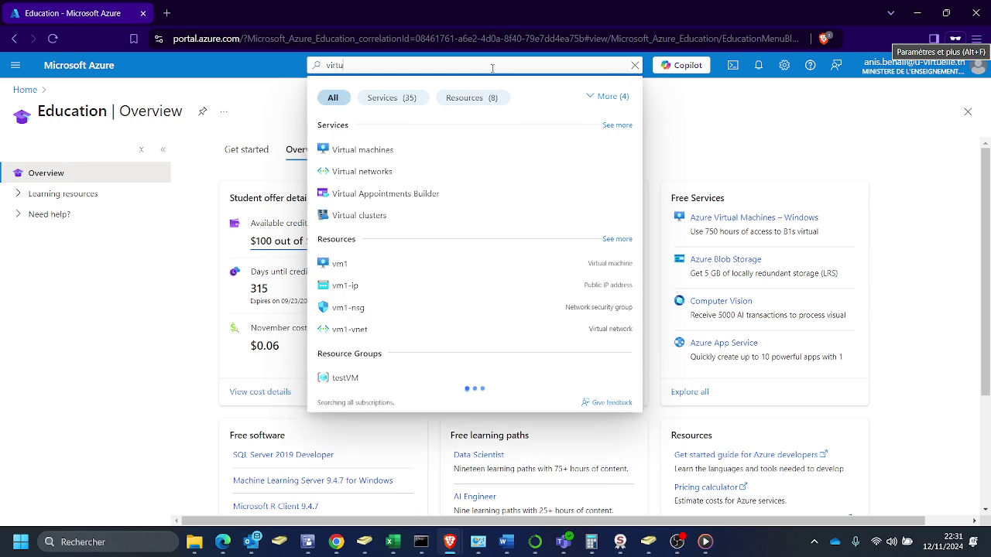
pyautogui.write('a')
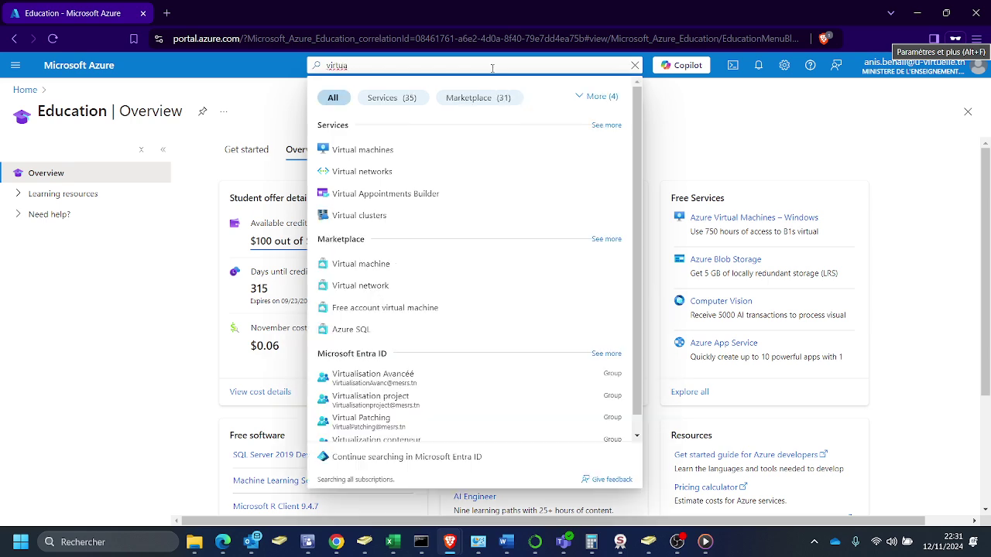
pyautogui.click(434, 149)
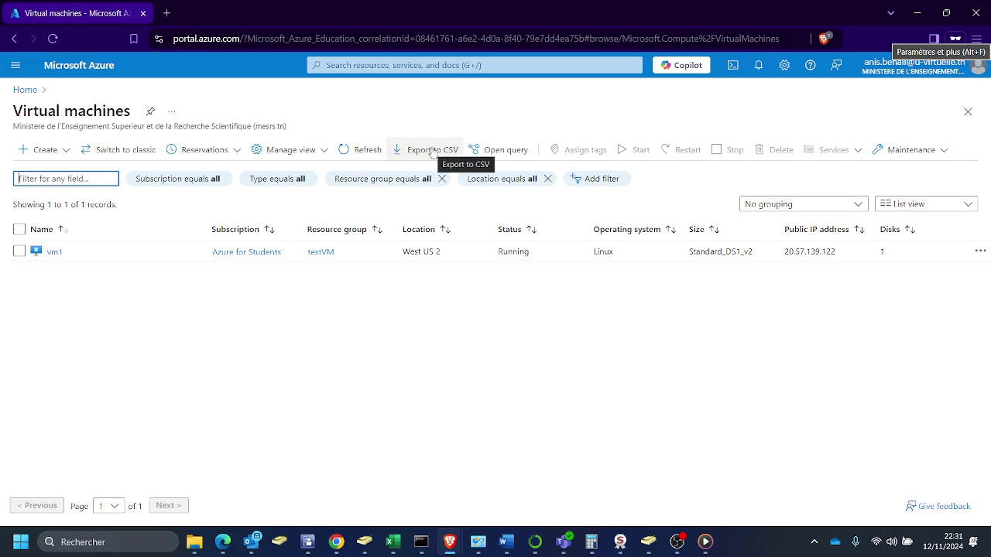
# Step: Start creating an Azure virtual machine under the Azure for Students subscription and open the name entry for a new resource group
pyautogui.click(48, 155)
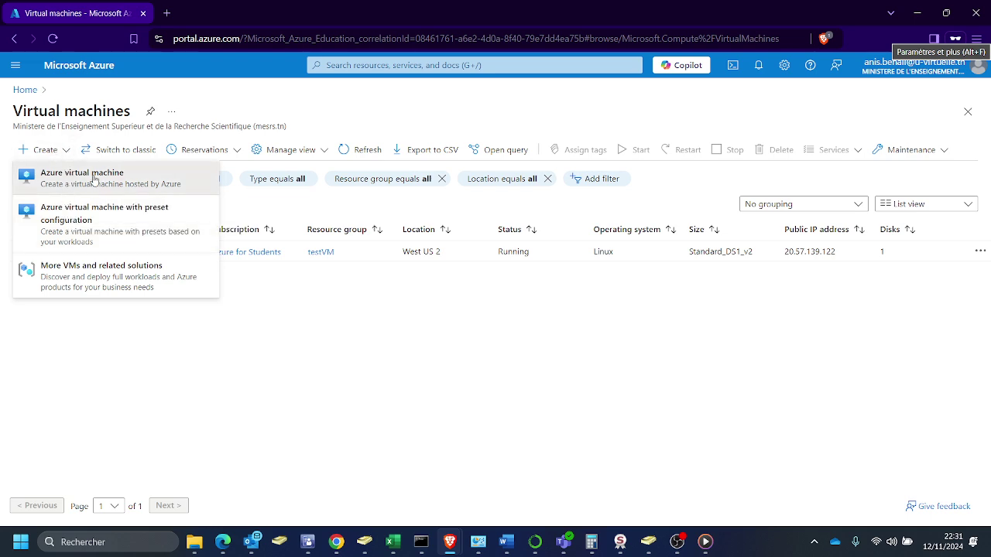
pyautogui.click(504, 394)
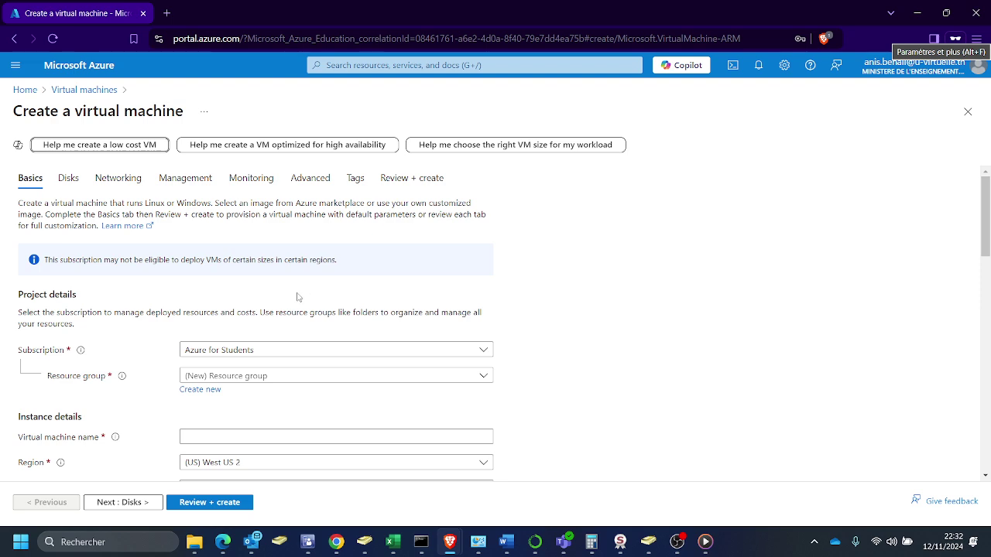
pyautogui.scroll(-1, 65, 356)
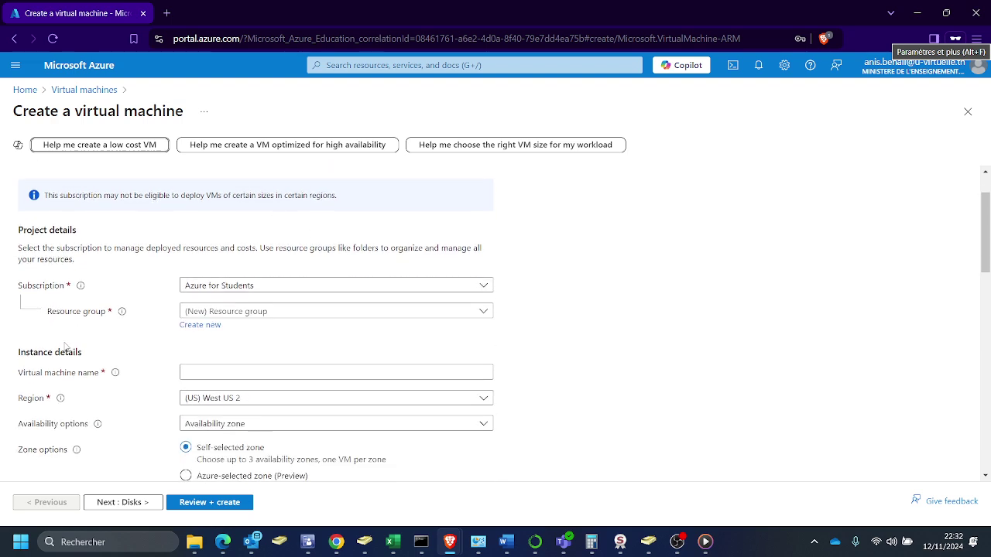
pyautogui.click(256, 285)
pyautogui.click(256, 286)
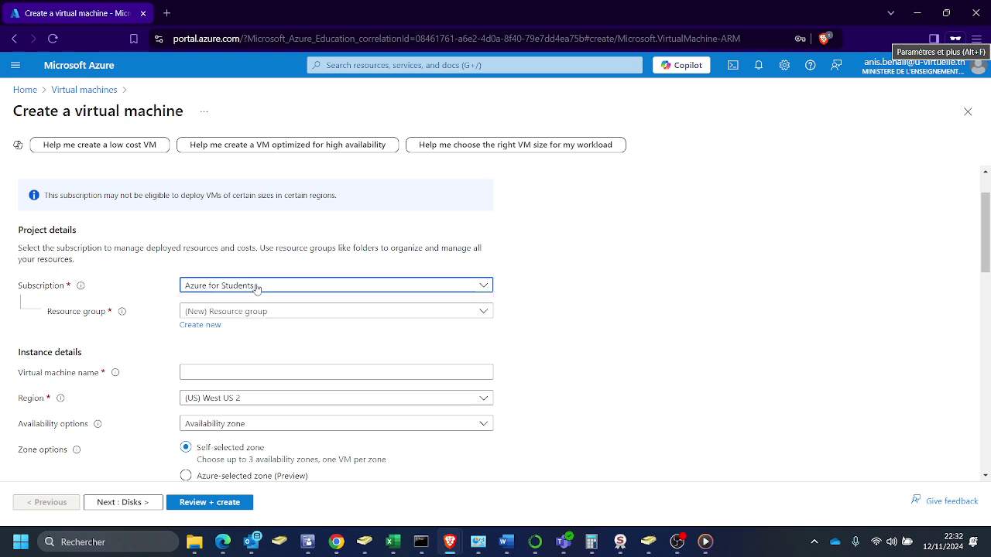
pyautogui.doubleClick(214, 286)
pyautogui.click(200, 325)
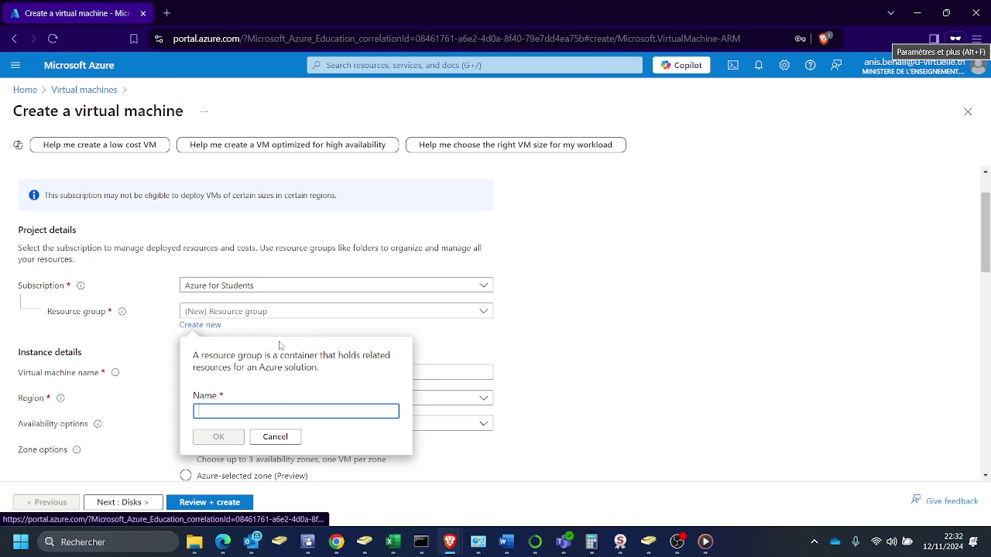
pyautogui.click(261, 411)
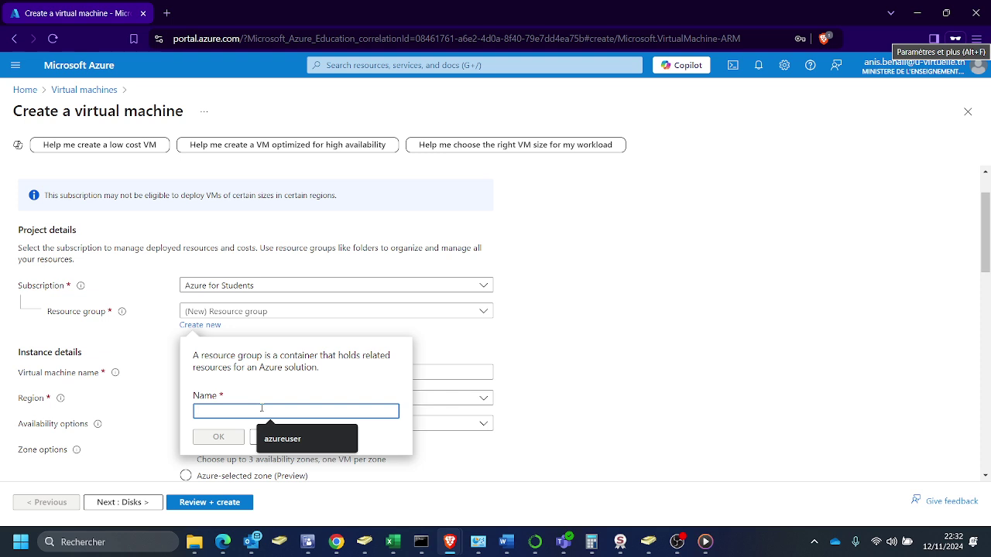
pyautogui.write('remote')
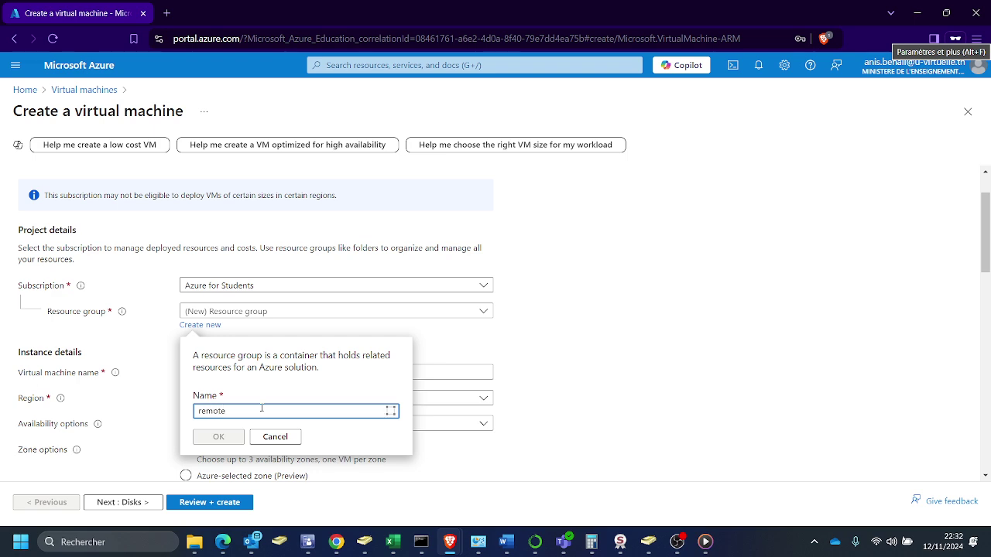
pyautogui.write('work')
pyautogui.press('BackSpace')
pyautogui.press('BackSpace')
pyautogui.press('BackSpace')
pyautogui.press('BackSpace')
pyautogui.press('BackSpace')
pyautogui.press('BackSpace')
pyautogui.press('BackSpace')
pyautogui.press('BackSpace')
pyautogui.press('BackSpace')
pyautogui.press('BackSpace')
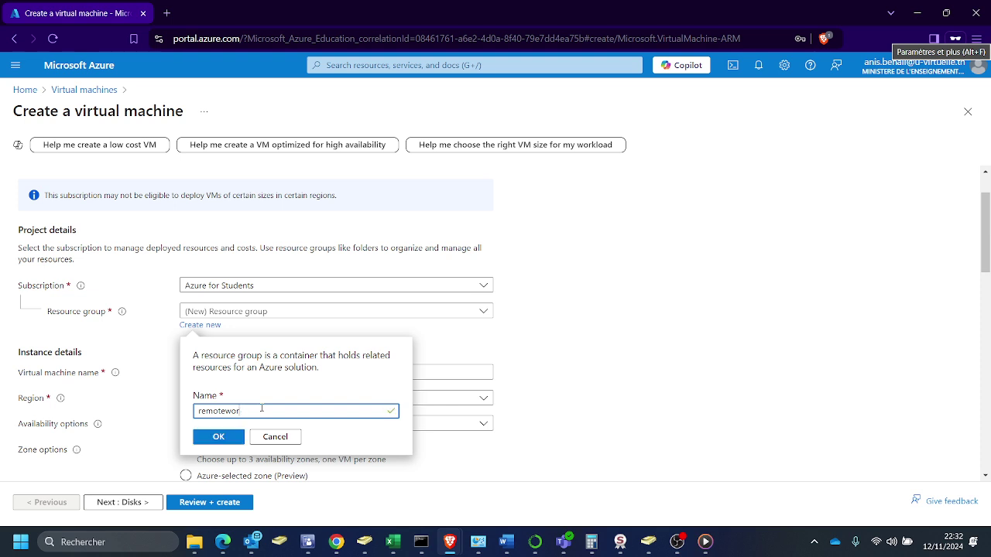
# Step: Name the new resource group homework, without a space, and confirm it for the virtual machine
pyautogui.write('hom')
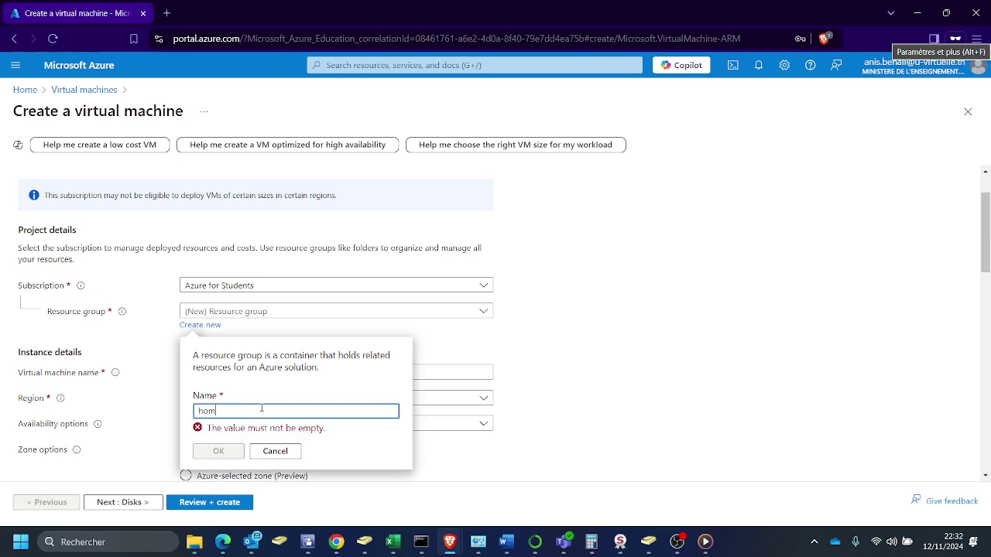
pyautogui.write('ework')
pyautogui.click(223, 411)
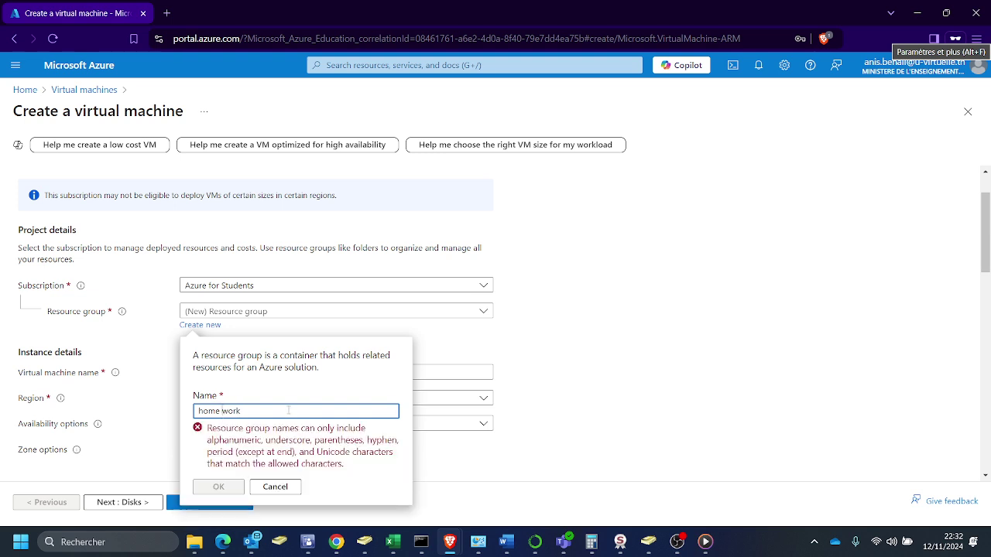
pyautogui.press('BackSpace')
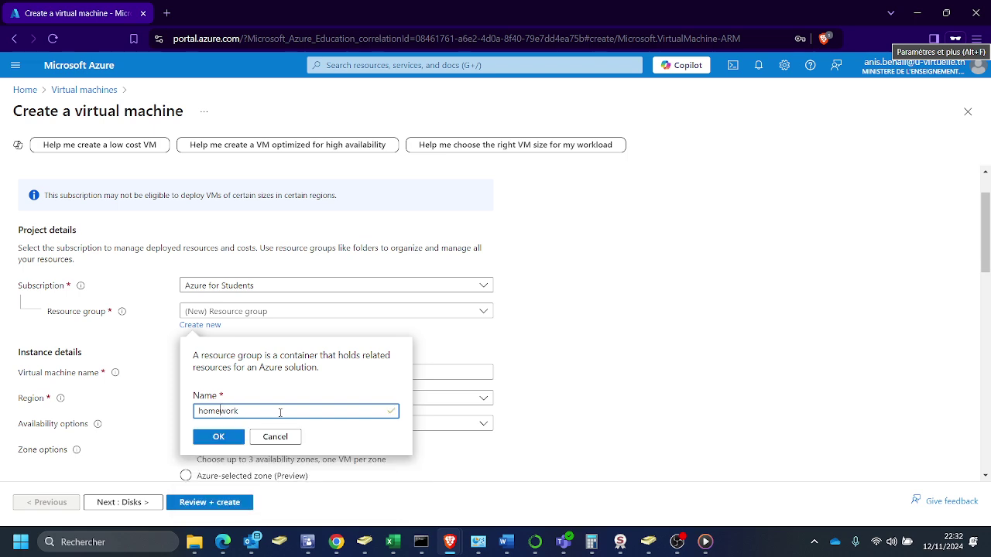
pyautogui.click(226, 441)
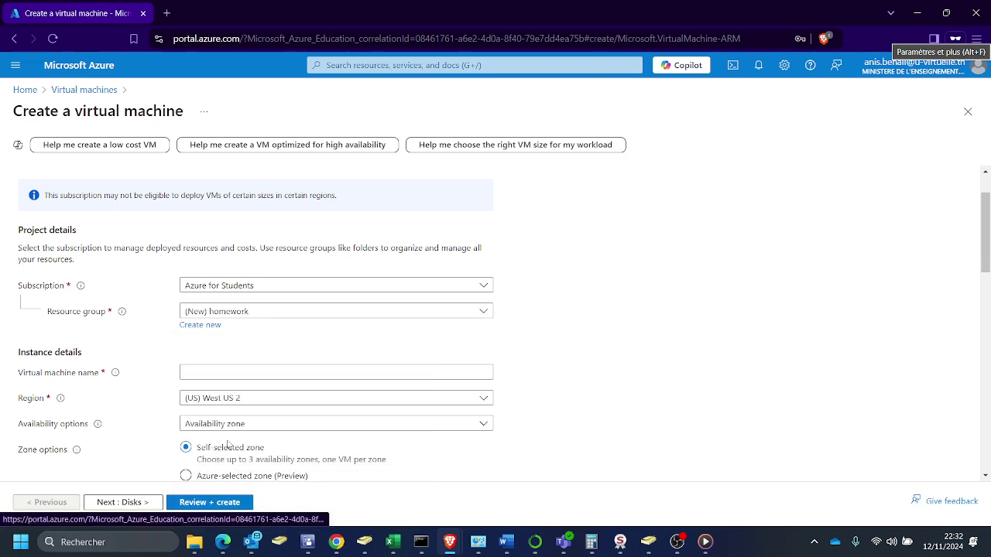
# Step: Name the virtual machine test and select (US) West US 2 as its region
pyautogui.scroll(-3, 256, 422)
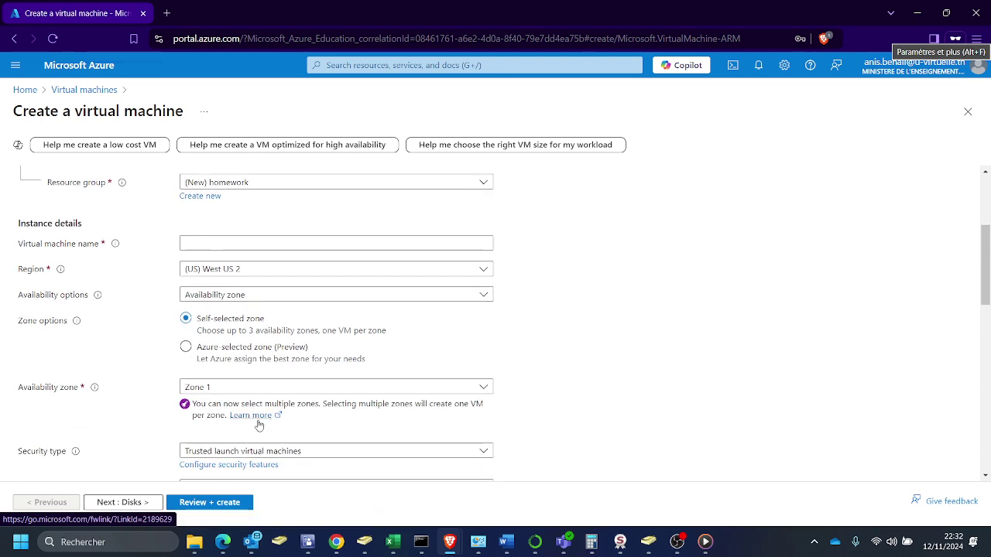
pyautogui.scroll(2, 252, 267)
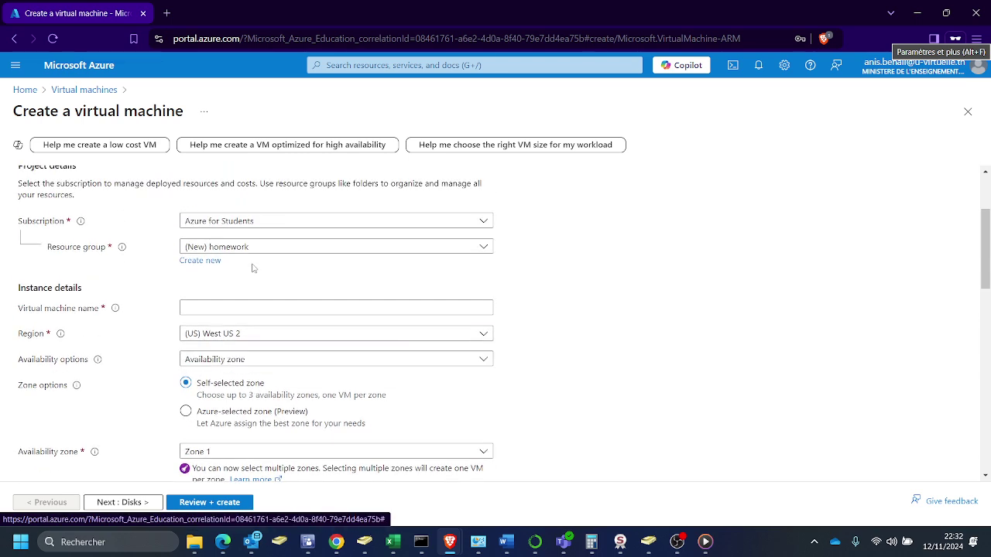
pyautogui.click(252, 308)
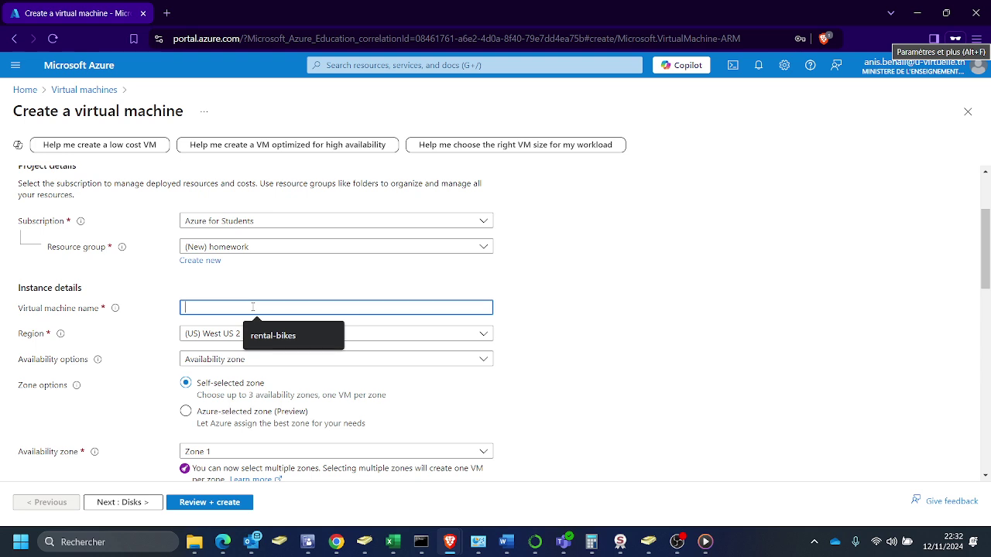
pyautogui.write('ad')
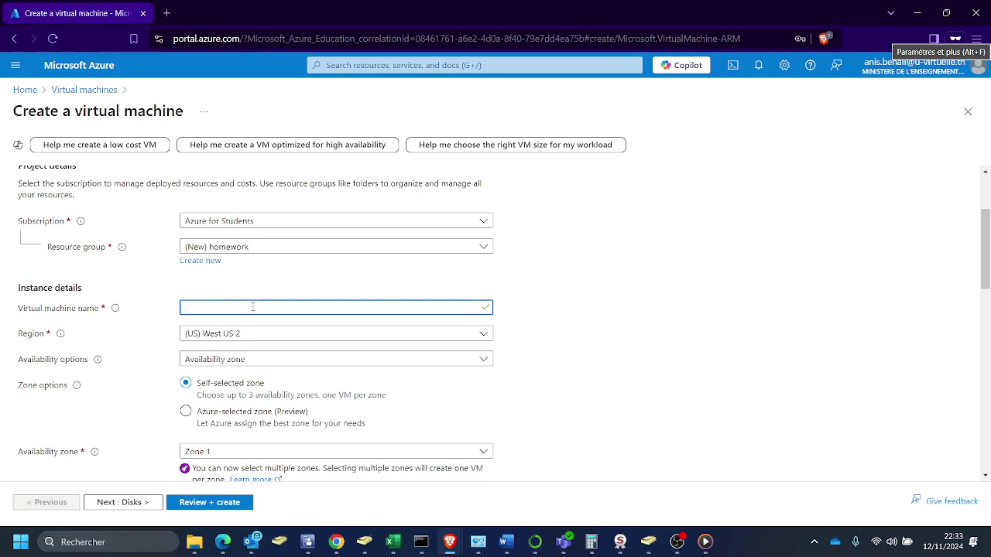
pyautogui.press('BackSpace')
pyautogui.click(214, 334)
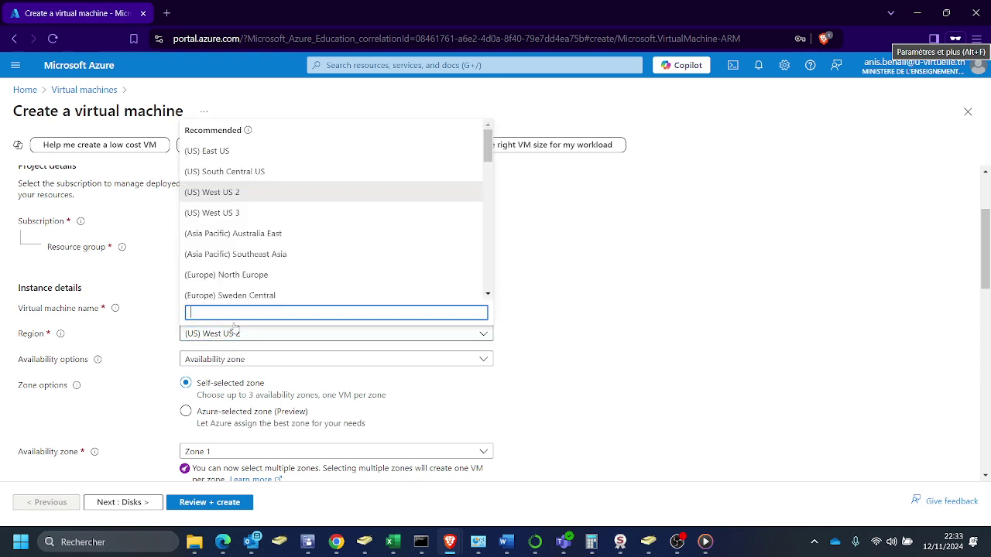
pyautogui.click(256, 192)
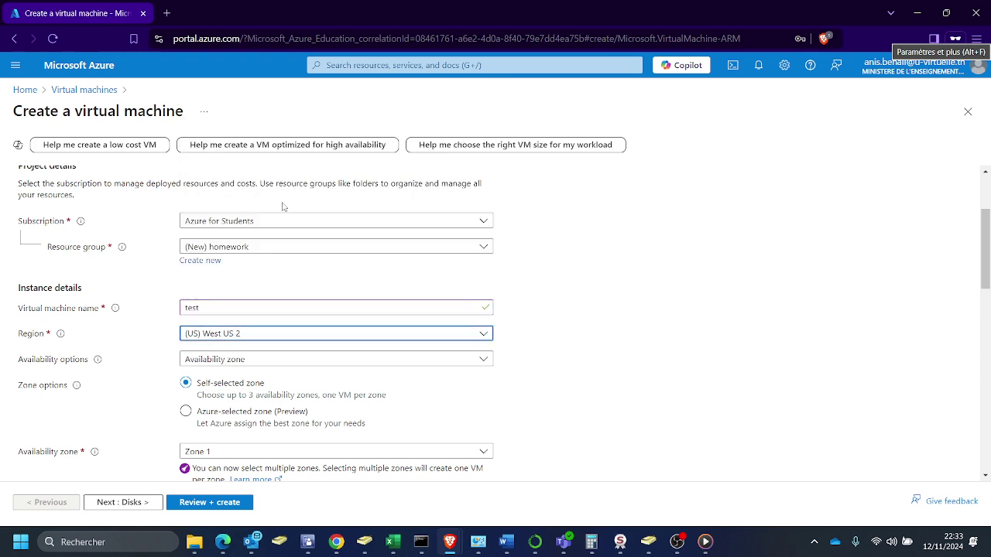
# Step: Look through the virtual machine's availability options, leaving Availability zone selected
pyautogui.scroll(-1, 120, 342)
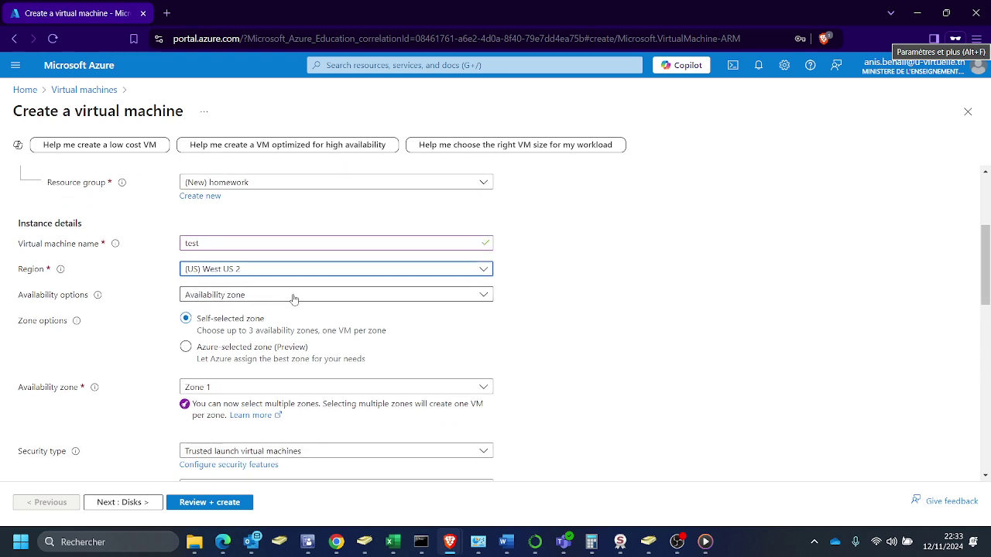
pyautogui.click(294, 299)
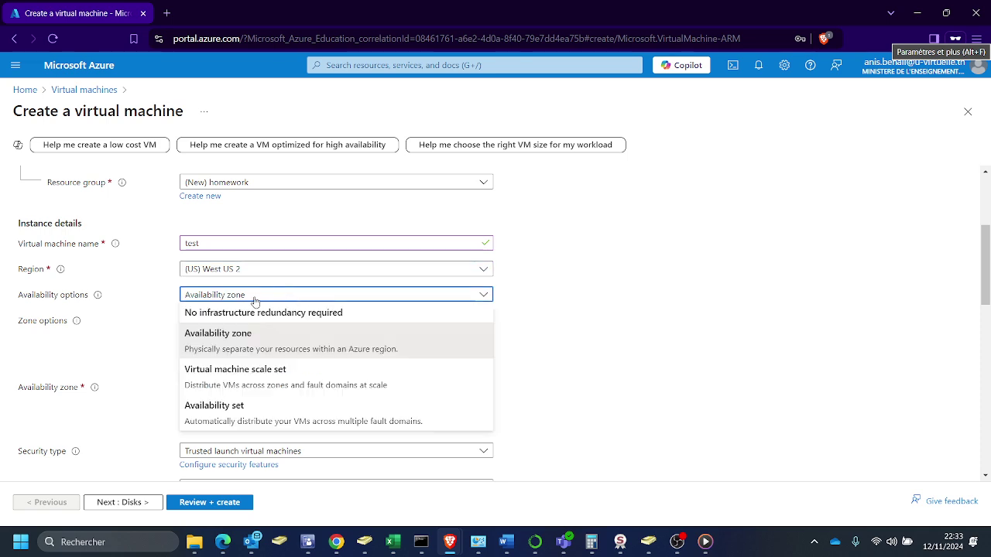
pyautogui.click(272, 298)
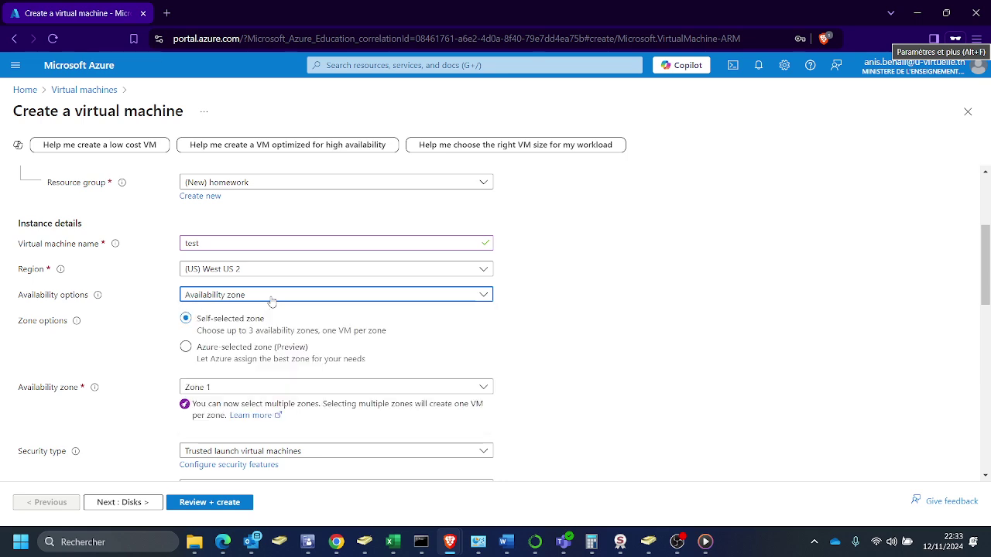
# Step: Set the virtual machine's security type to Standard and its image to Windows 10 Pro, version 22H2 - x64 Gen2
pyautogui.scroll(-3, 272, 345)
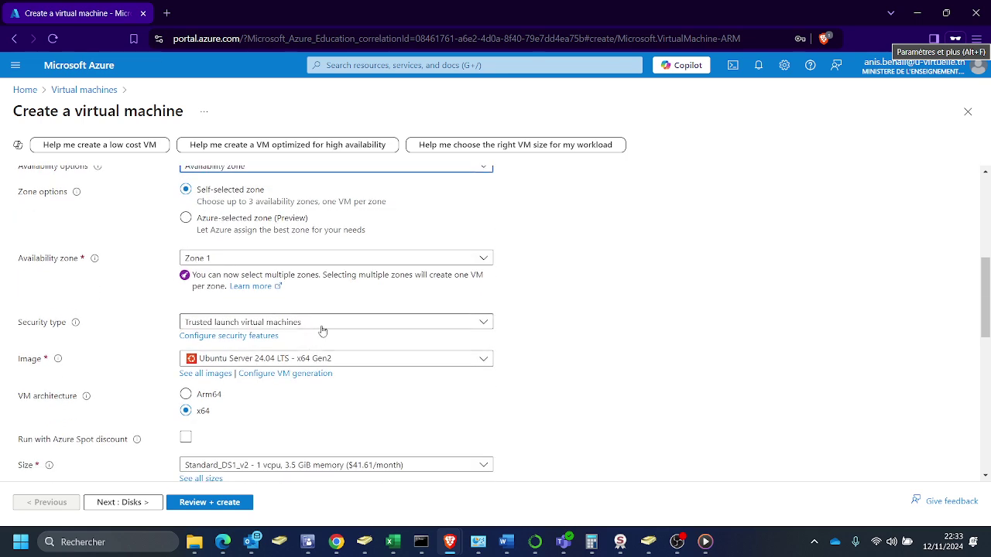
pyautogui.click(321, 326)
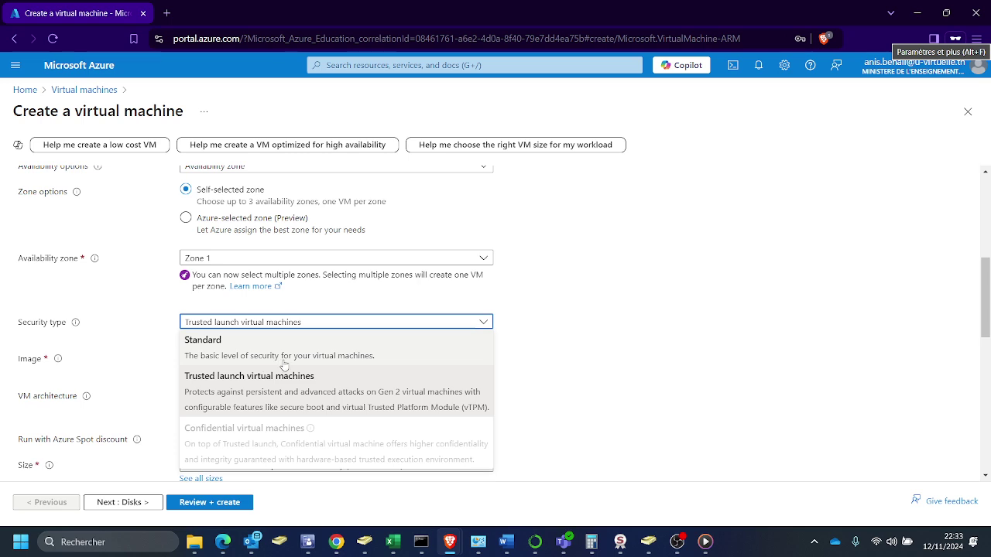
pyautogui.click(383, 350)
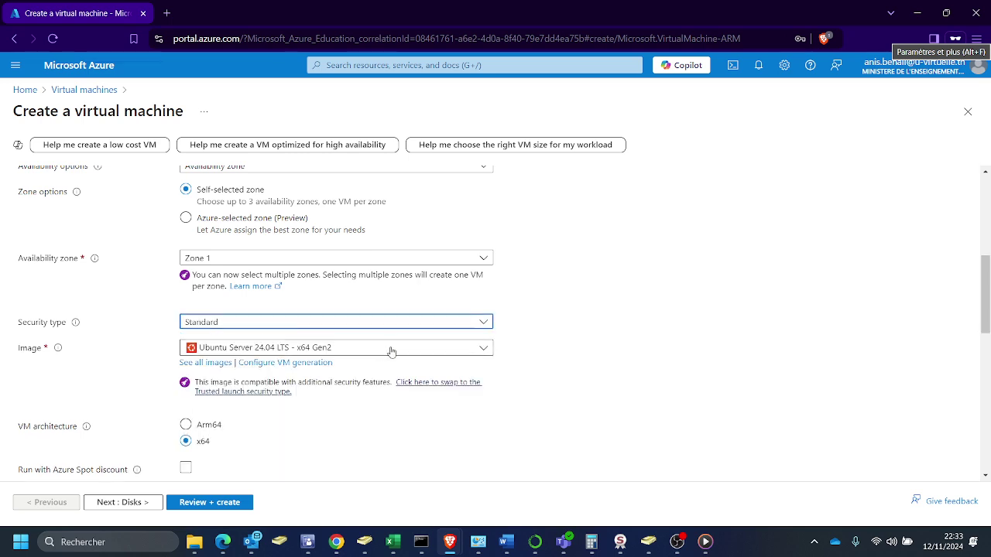
pyautogui.click(318, 352)
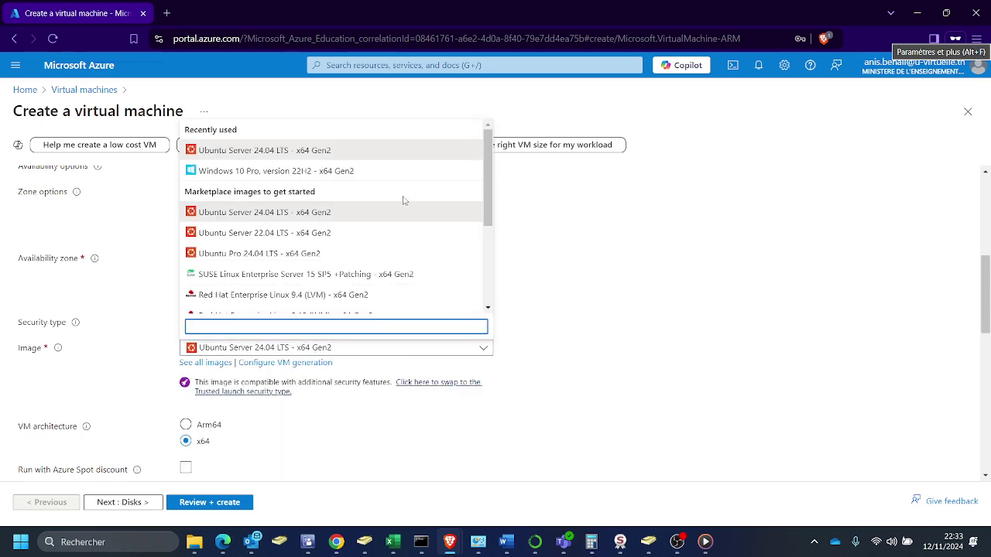
pyautogui.scroll(-5, 403, 201)
pyautogui.scroll(5, 401, 242)
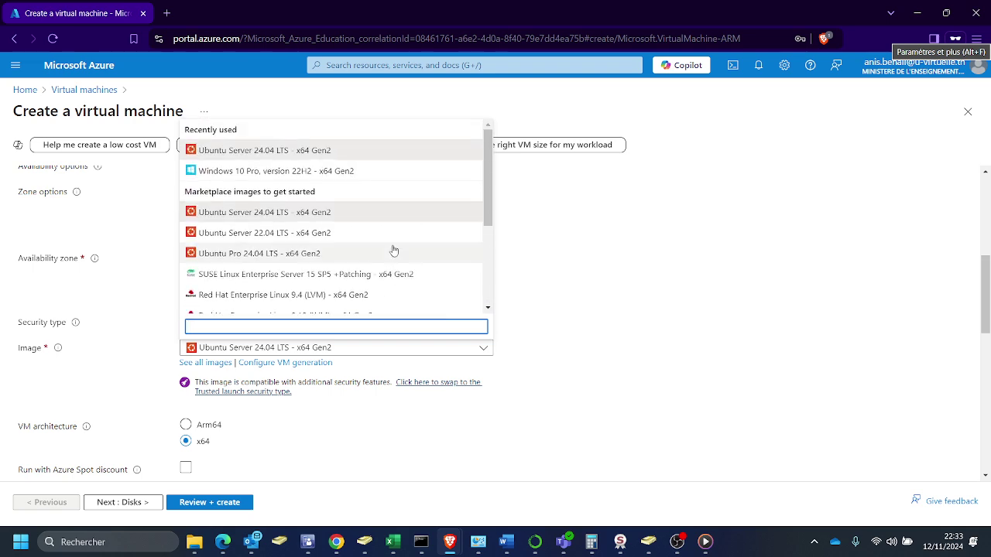
pyautogui.click(324, 171)
# Step: Set the virtual machine's size to Standard_E2s_v3 with 2 vcpus and 16 GiB memory
pyautogui.scroll(-2, 219, 281)
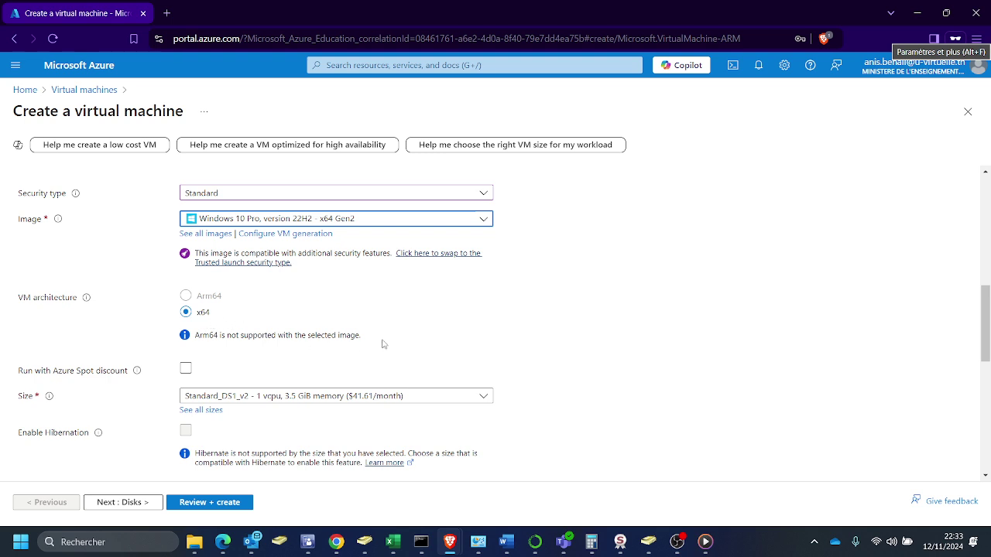
pyautogui.scroll(-1, 382, 344)
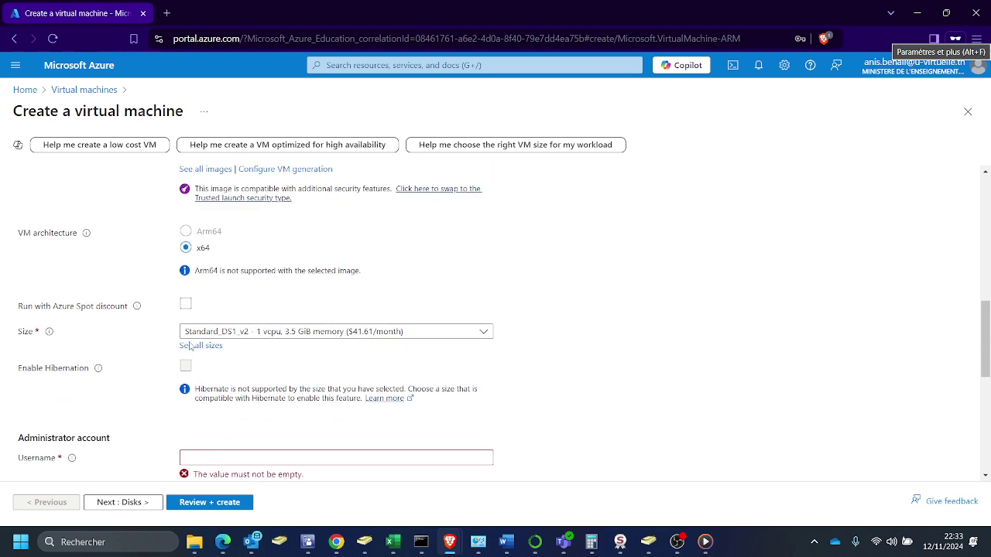
pyautogui.click(272, 334)
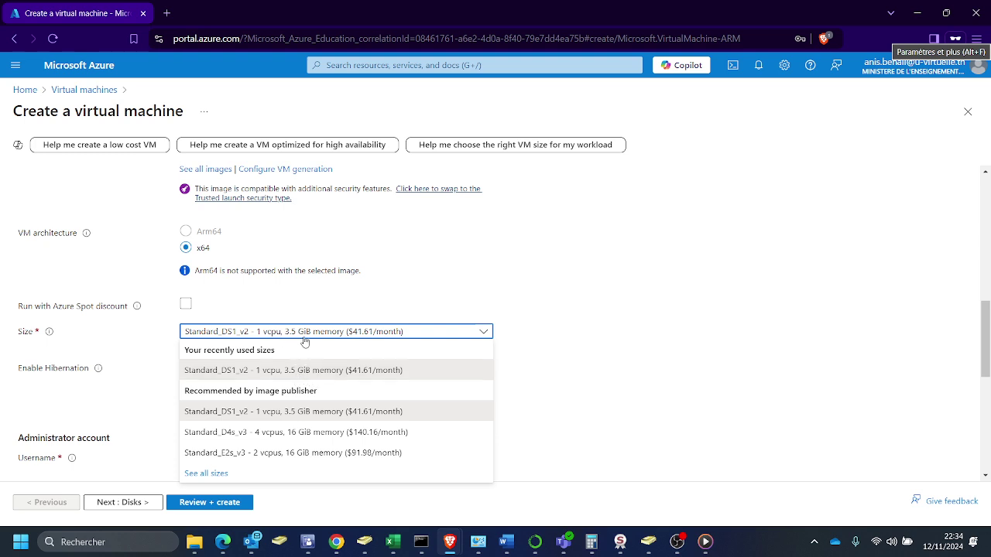
pyautogui.click(324, 432)
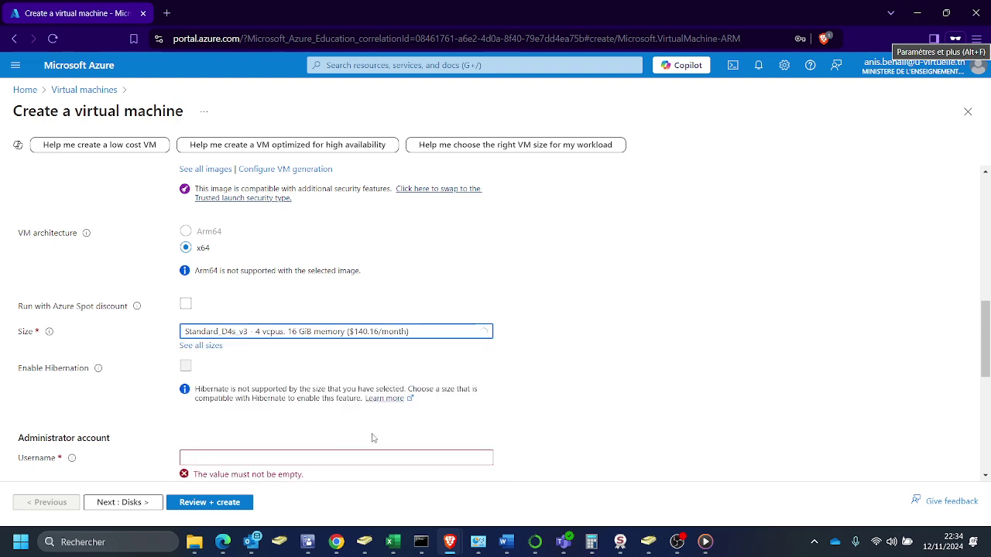
pyautogui.click(308, 338)
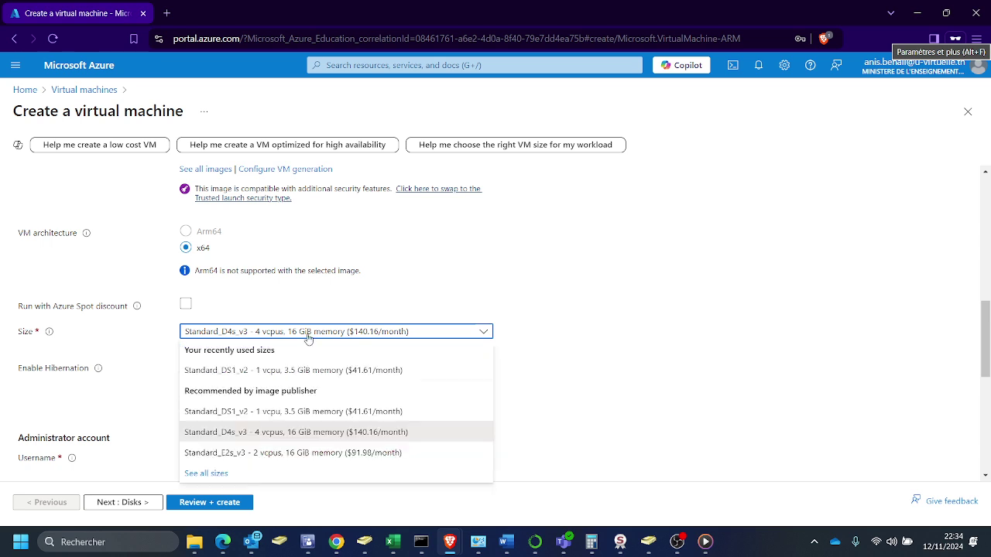
pyautogui.click(304, 453)
# Step: Fill in the administrator account with the username testUser, then enter and confirm the account password
pyautogui.scroll(-2, 412, 397)
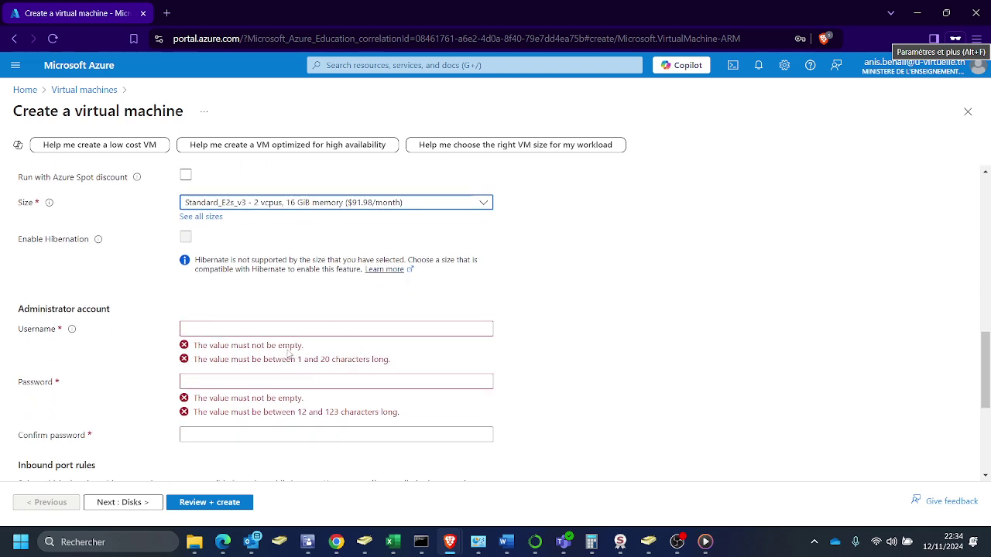
pyautogui.scroll(-1, 50, 314)
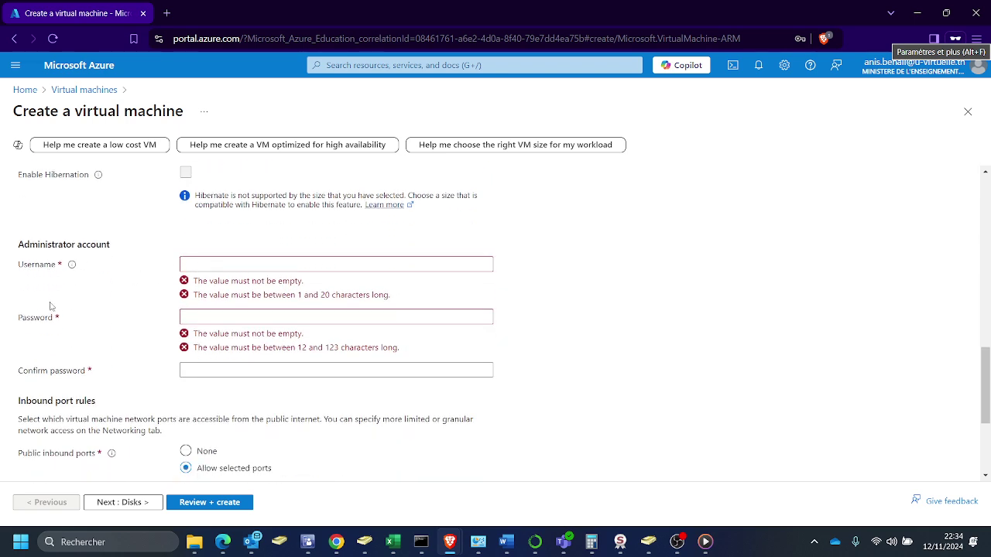
pyautogui.click(258, 264)
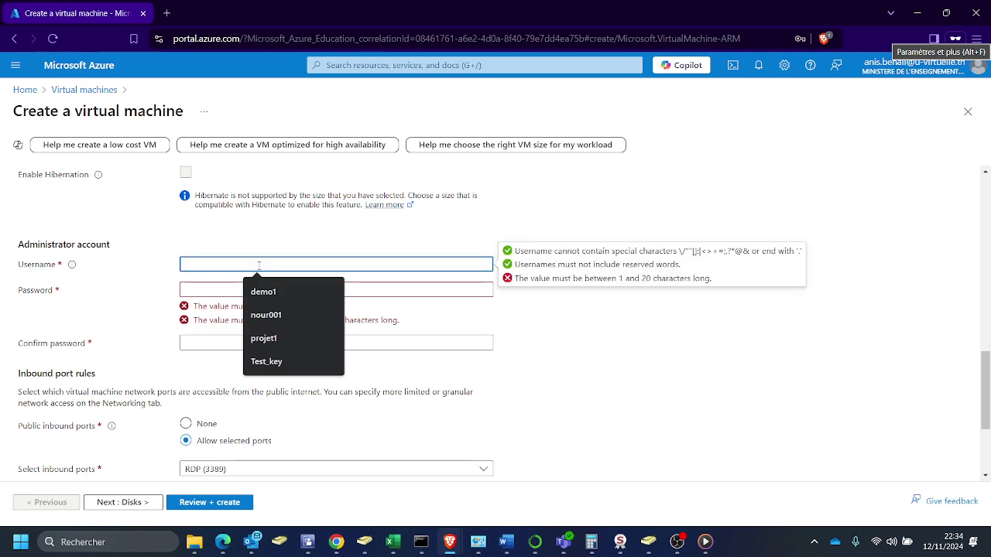
pyautogui.write('test')
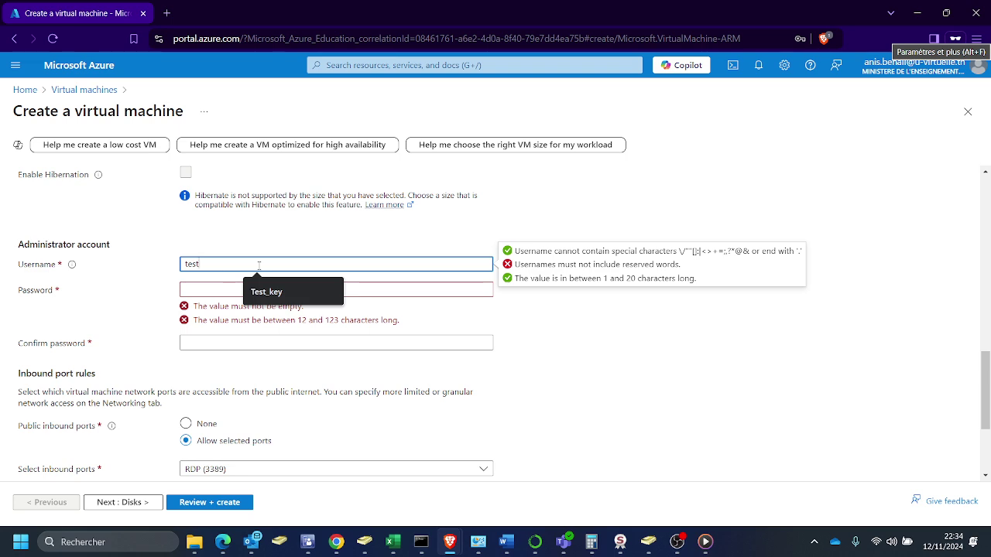
pyautogui.write('User')
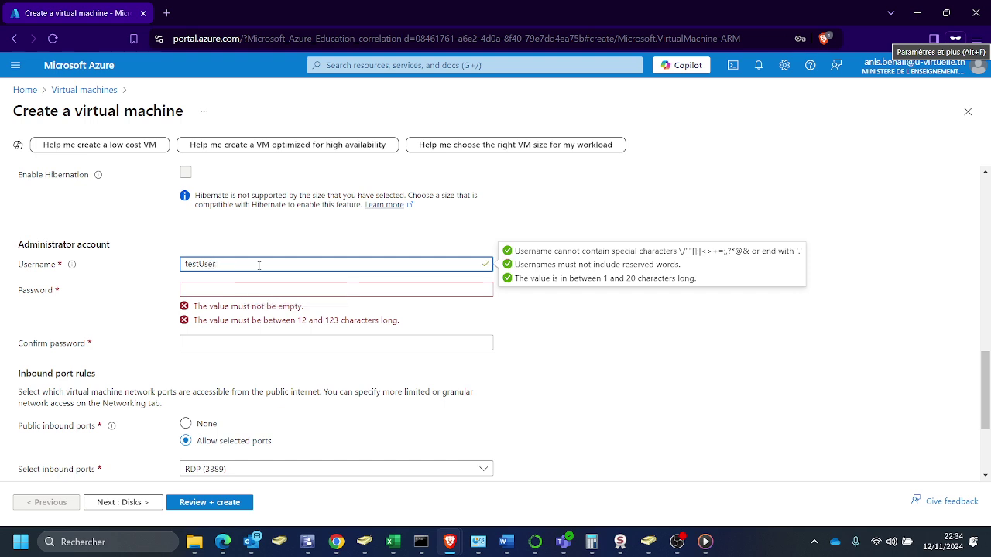
pyautogui.click(285, 295)
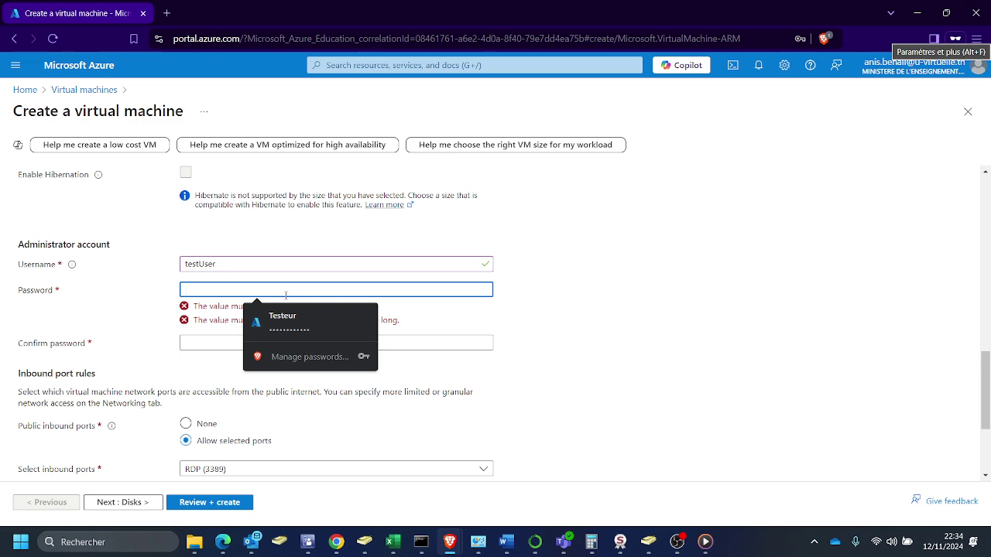
pyautogui.write('••')
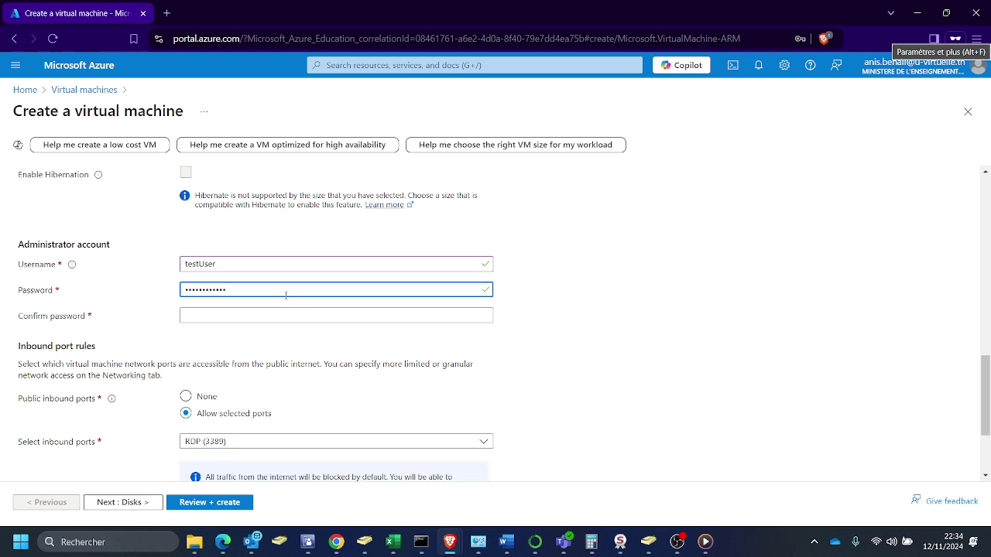
pyautogui.press('Tab')
pyautogui.write('•')
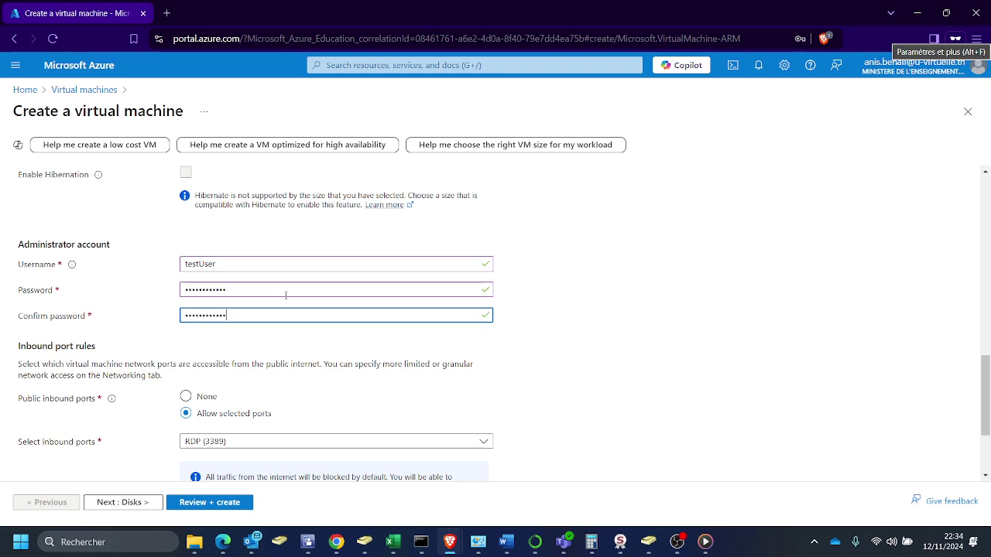
# Step: Check the inbound port choices, keeping RDP (3389), and confirm having an eligible Windows 10/11 license with multi-tenant hosting rights
pyautogui.scroll(-1, 280, 325)
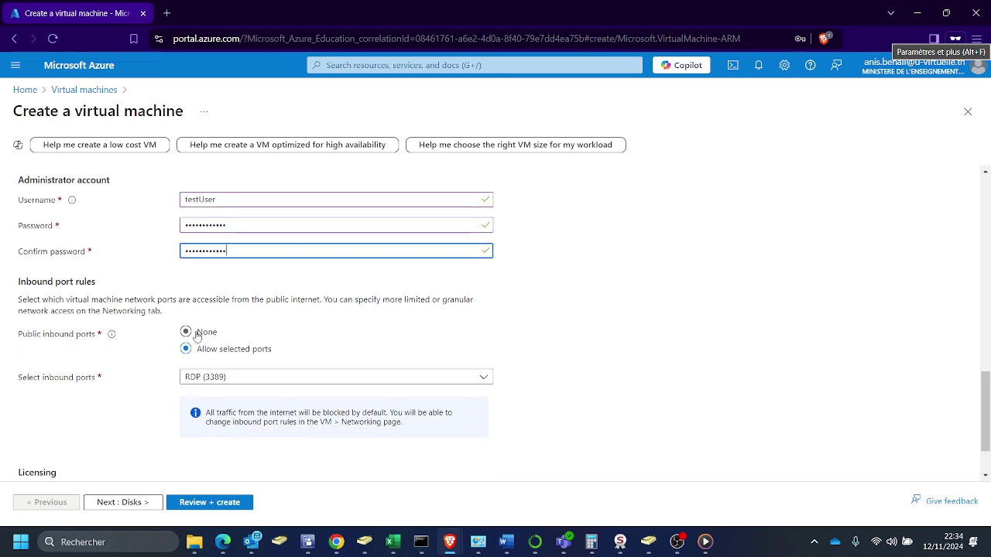
pyautogui.scroll(-1, 136, 369)
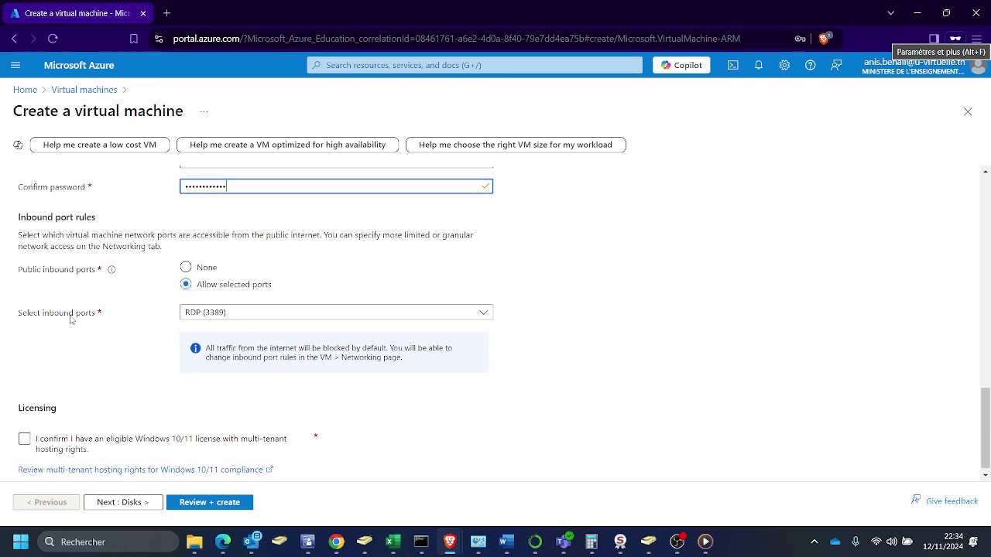
pyautogui.click(222, 318)
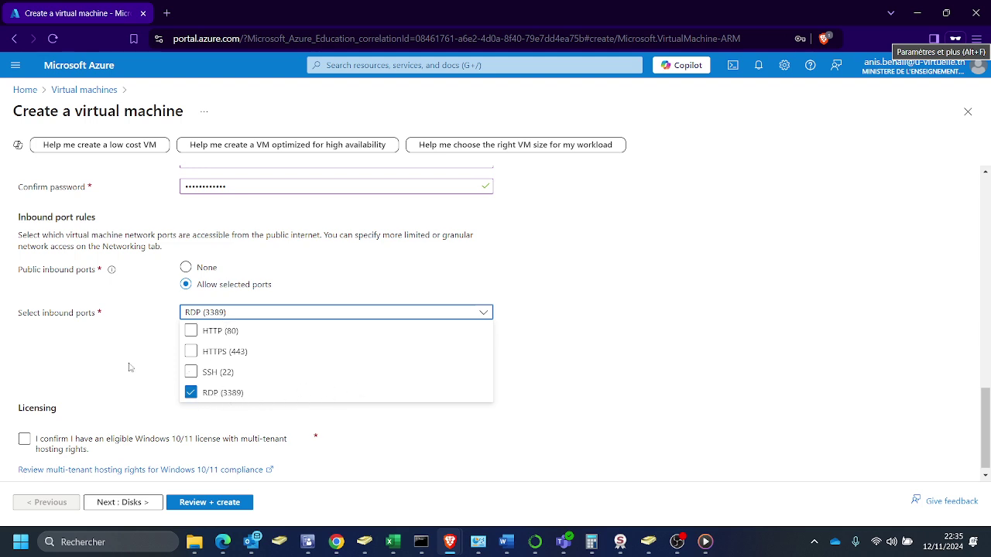
pyautogui.click(91, 361)
pyautogui.scroll(-1, 186, 356)
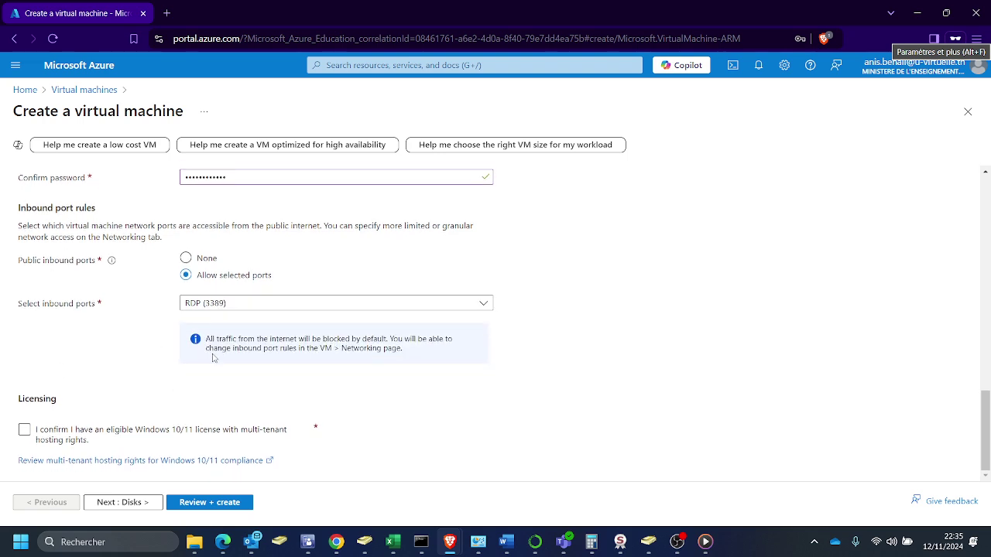
pyautogui.click(24, 434)
# Step: Set the virtual machine's OS disk type to Standard SSD with locally-redundant storage
pyautogui.scroll(9, 73, 383)
pyautogui.scroll(2, 99, 232)
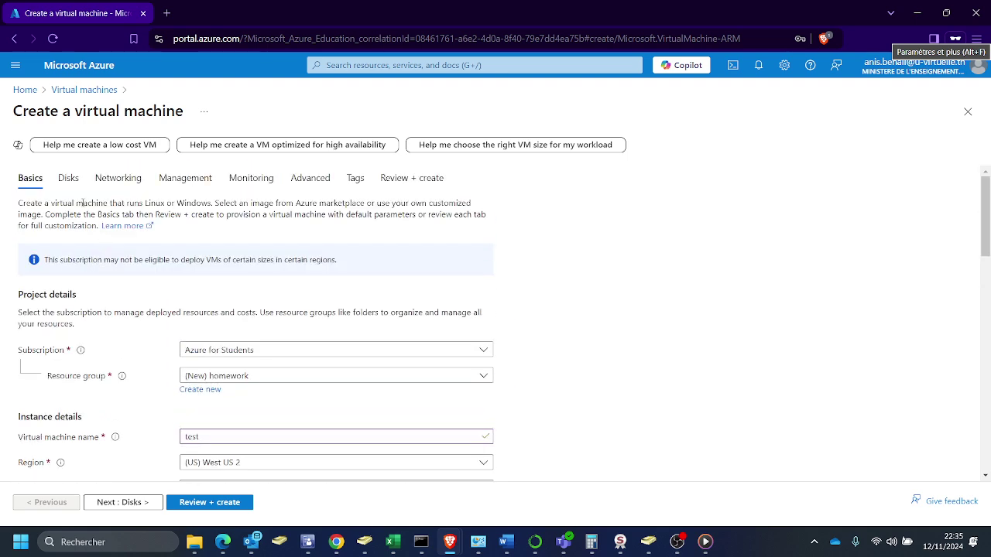
pyautogui.click(68, 178)
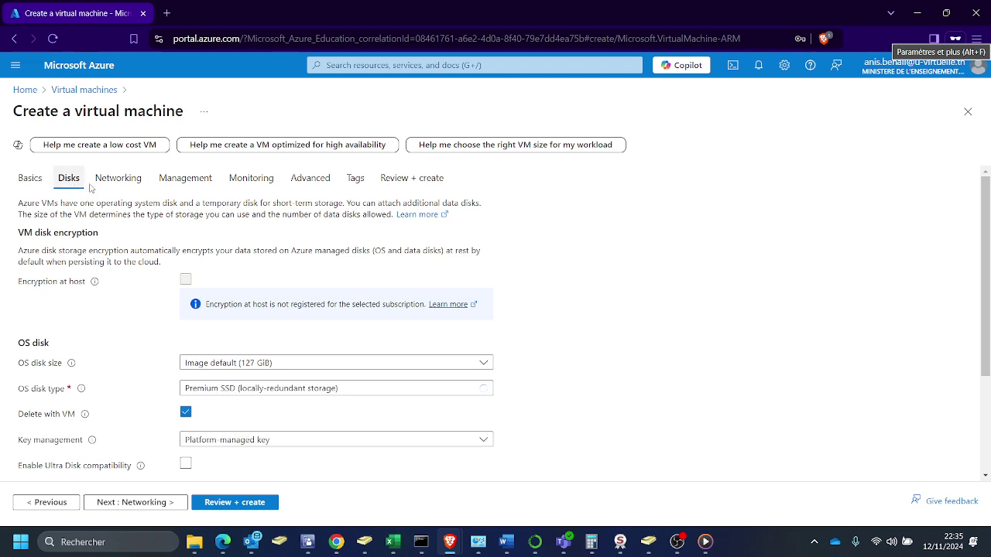
pyautogui.click(117, 180)
pyautogui.click(65, 180)
pyautogui.scroll(-2, 131, 278)
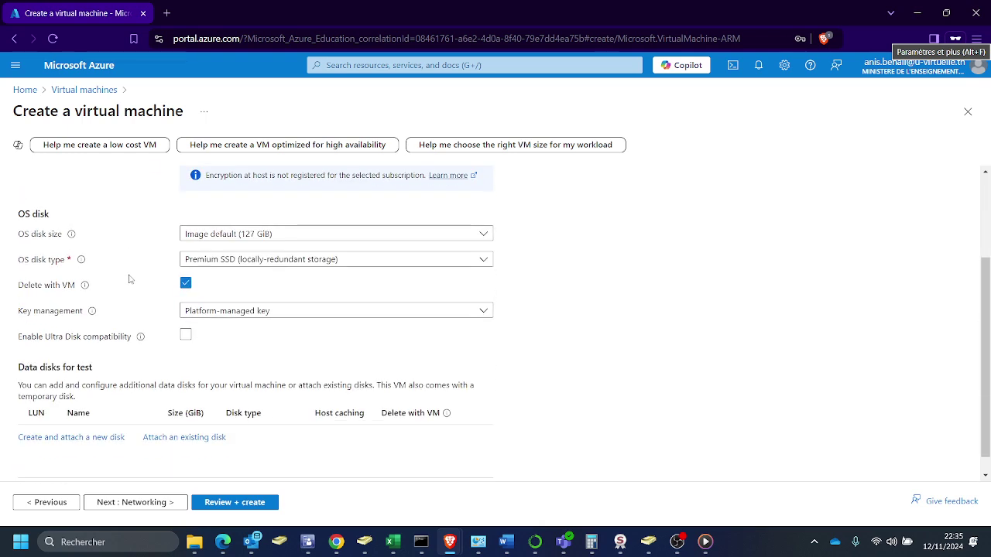
pyautogui.click(256, 263)
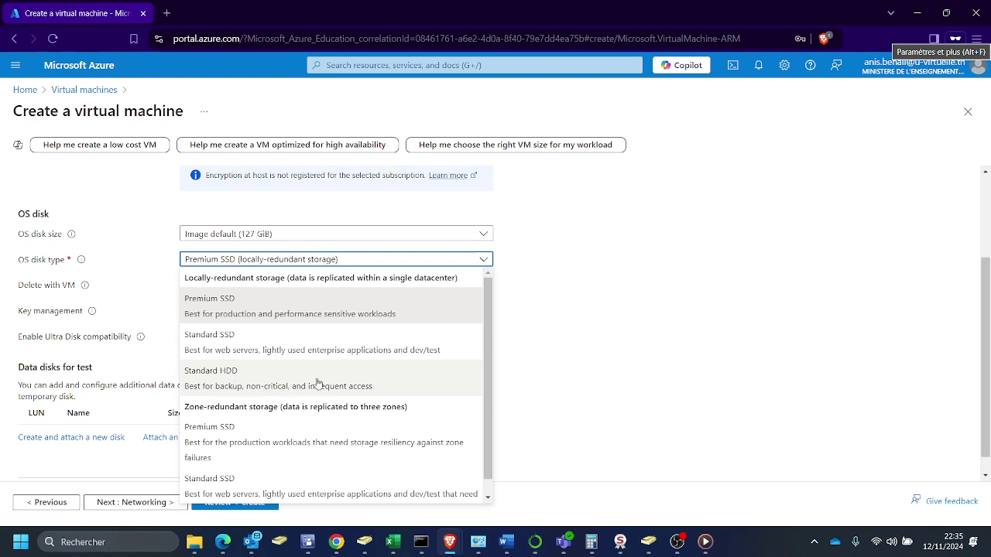
pyautogui.click(255, 348)
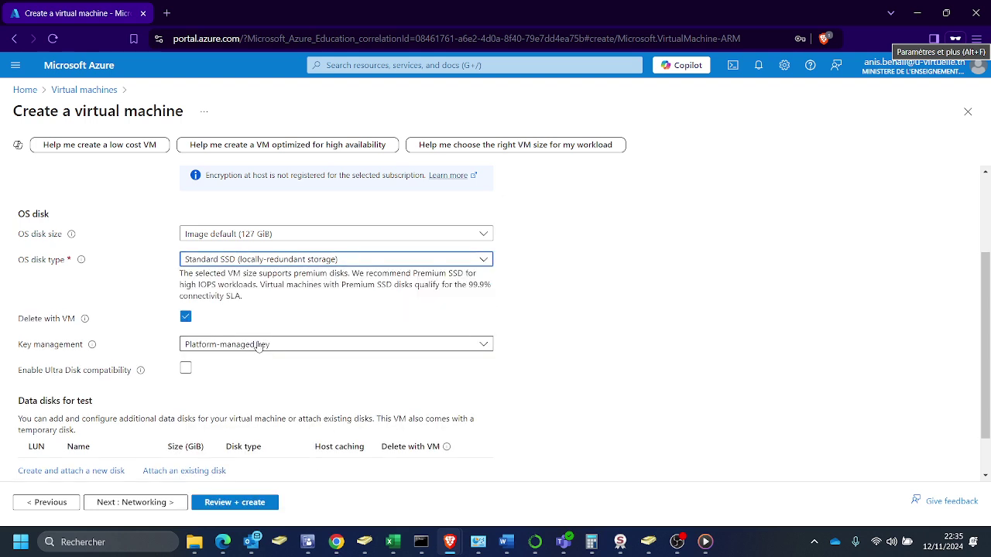
pyautogui.scroll(-1, 491, 336)
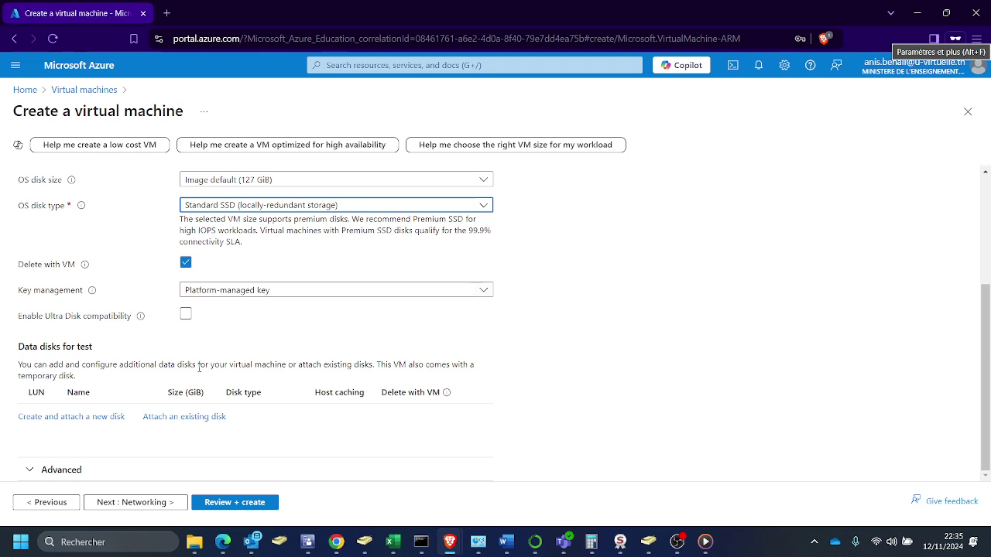
# Step: Review the virtual machine's networking settings, including the virtual network, subnet, public IP, inbound ports and load balancing
pyautogui.scroll(3, 230, 377)
pyautogui.click(119, 178)
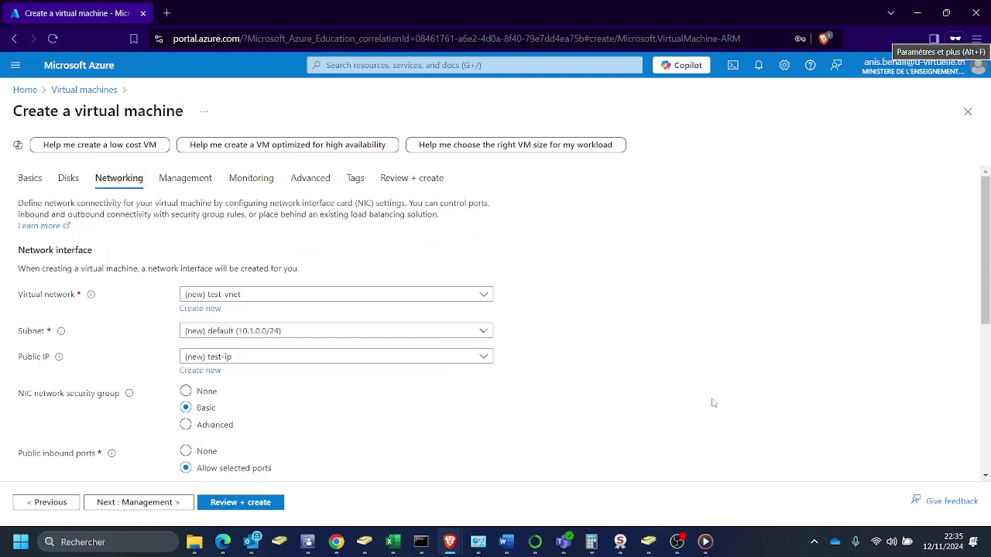
pyautogui.scroll(-3, 434, 371)
pyautogui.scroll(-2, 310, 329)
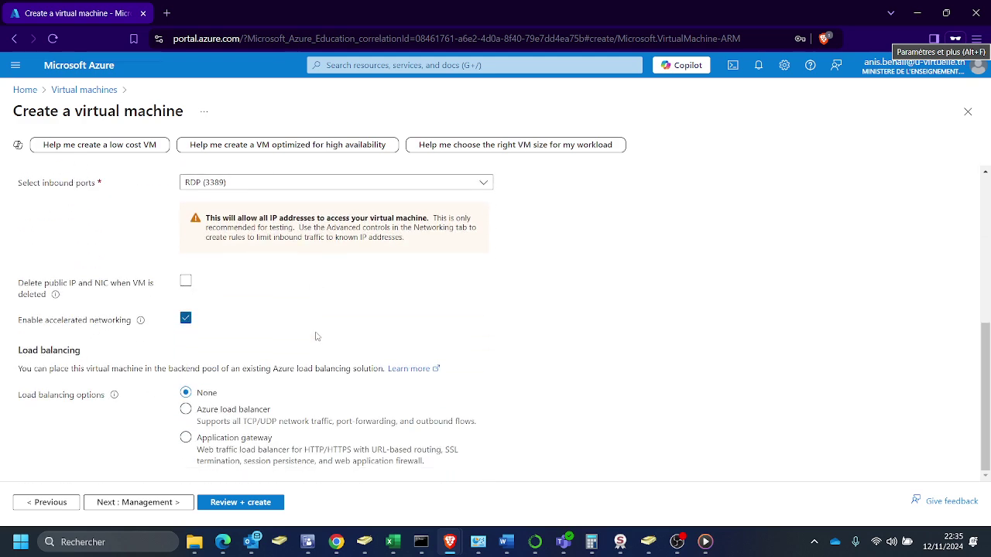
pyautogui.scroll(1, 363, 329)
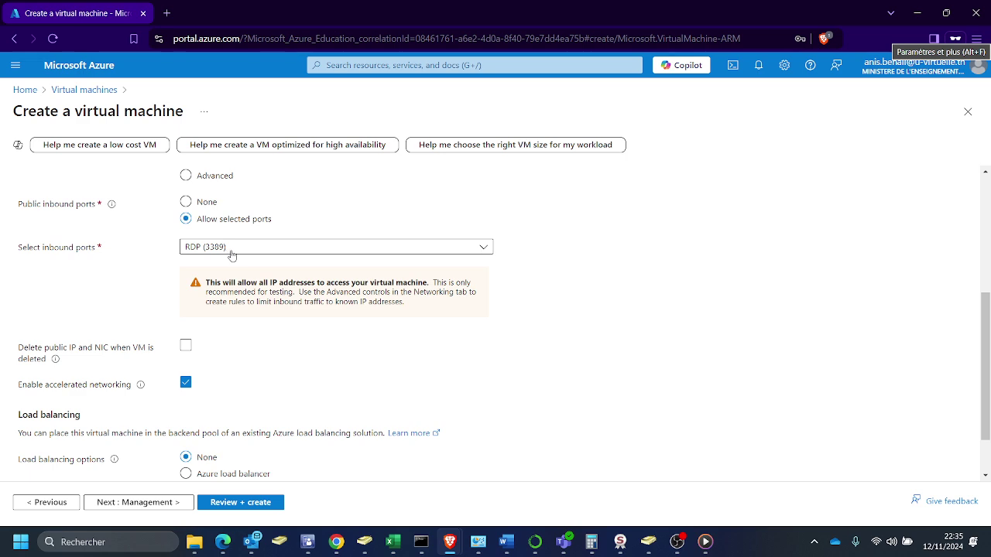
pyautogui.scroll(5, 339, 268)
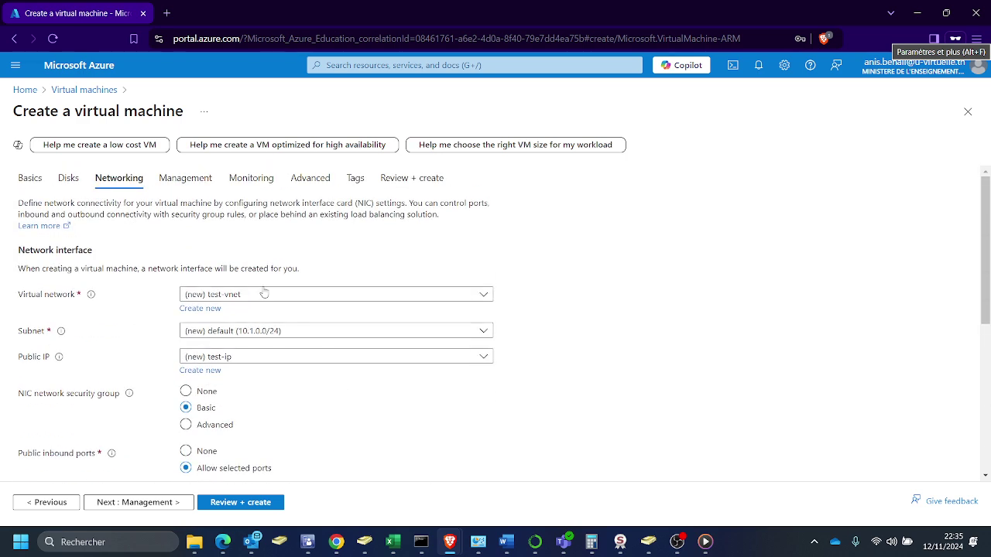
# Step: Run the final validation of the virtual machine and examine its hourly price and the summary of its basic settings
pyautogui.click(430, 186)
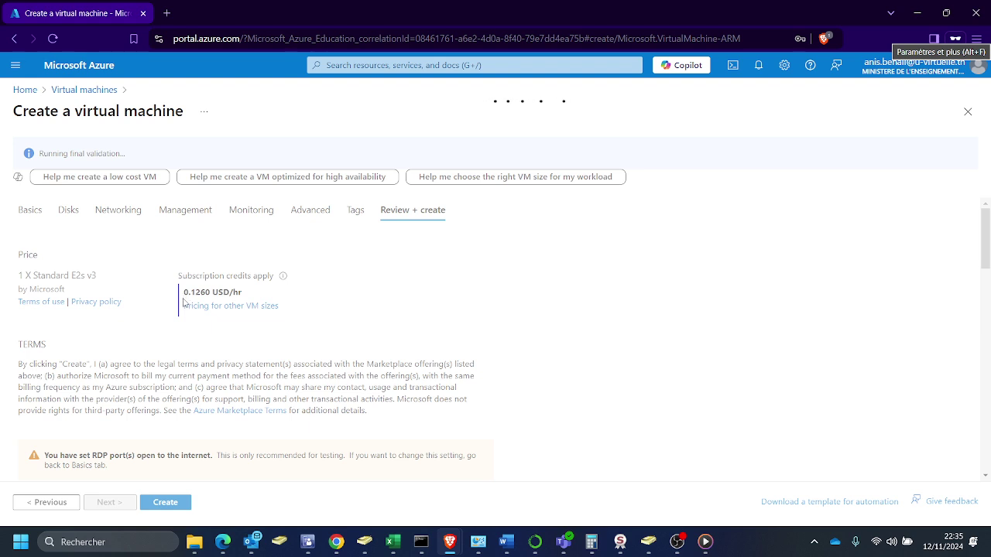
pyautogui.moveTo(185, 295); pyautogui.dragTo(211, 297)
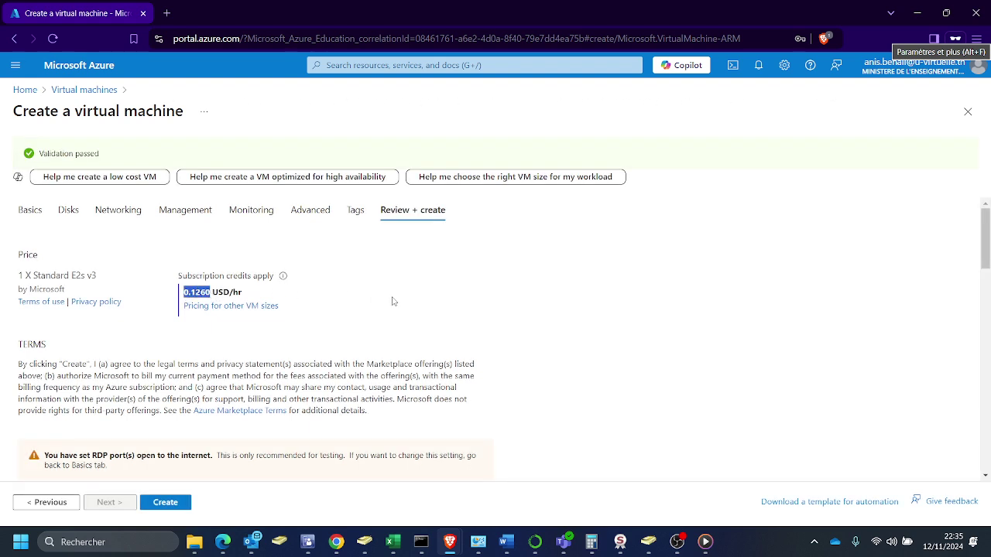
pyautogui.scroll(-4, 392, 301)
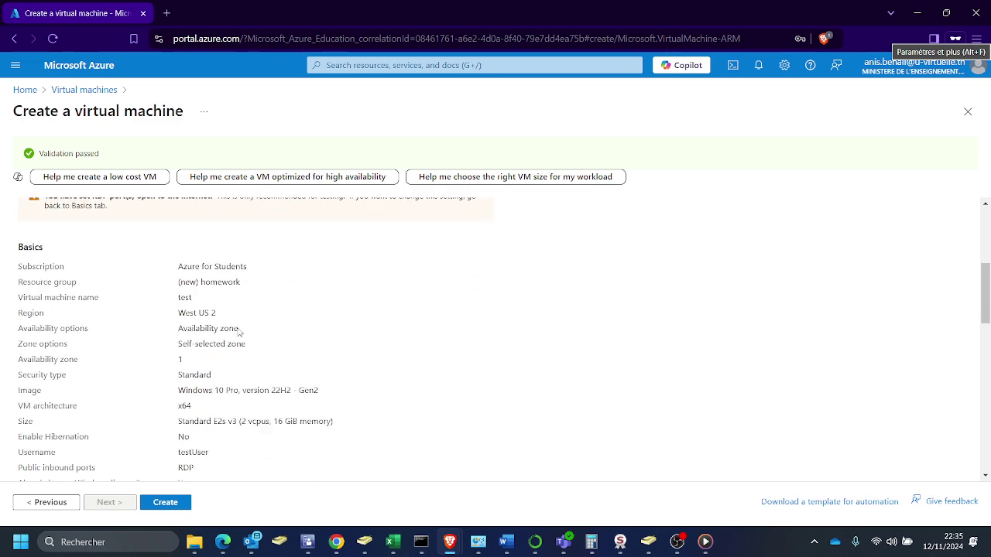
# Step: Review the remaining summary of the virtual machine's settings down to Monitoring and Advanced, and start its creation
pyautogui.scroll(-1, 202, 322)
pyautogui.scroll(1, 139, 294)
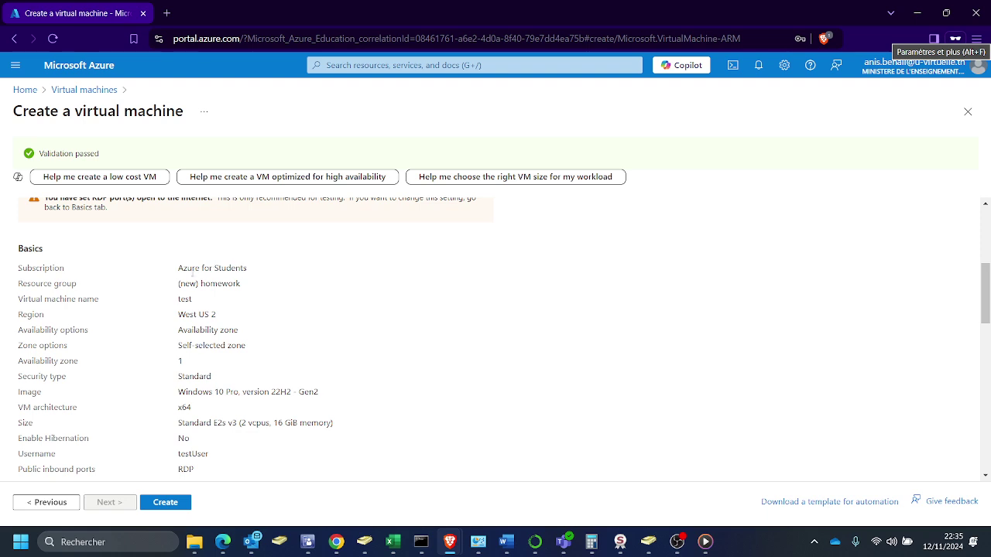
pyautogui.scroll(-6, 183, 278)
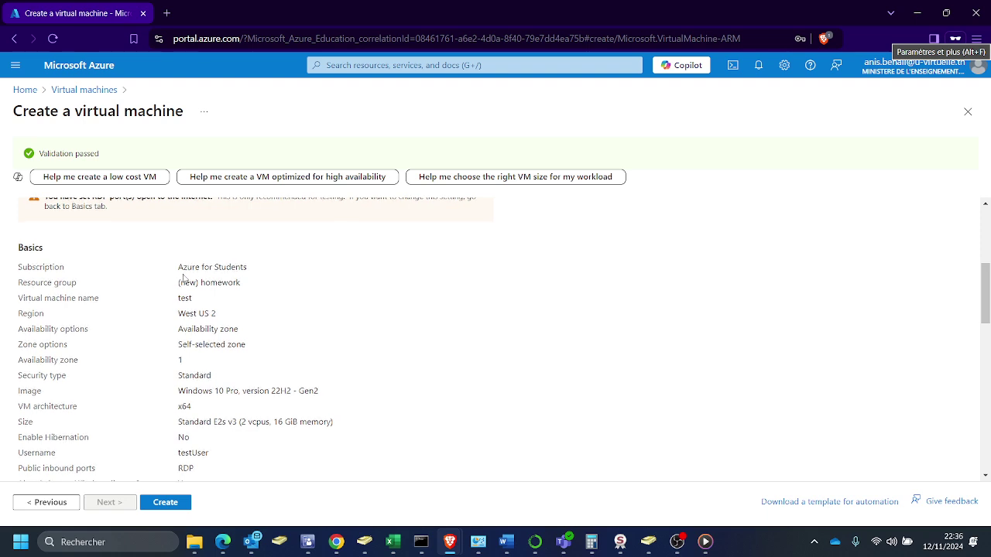
pyautogui.scroll(-5, 184, 277)
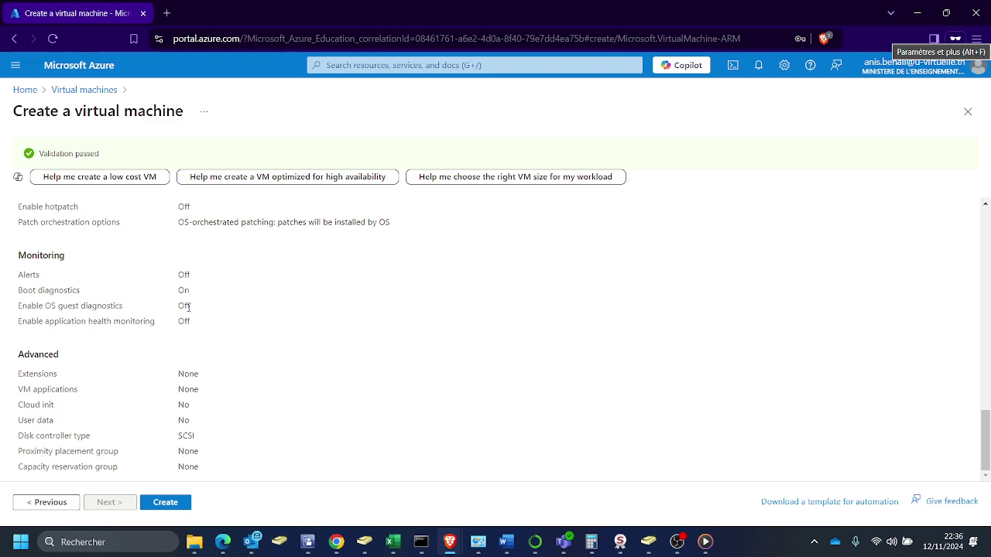
pyautogui.click(165, 505)
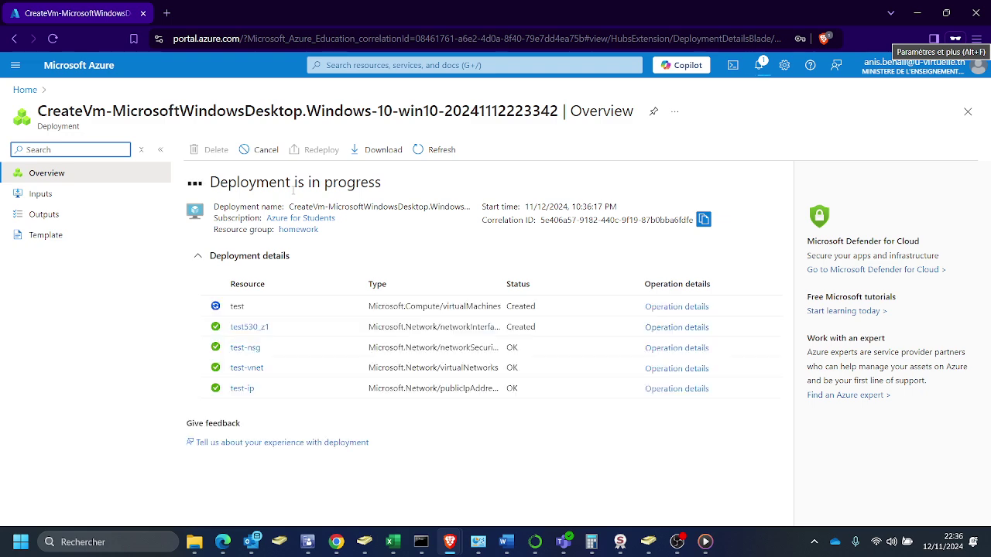
# Step: Monitor the deployment's progress status and its list of resources until the deployment finishes
pyautogui.click(235, 305)
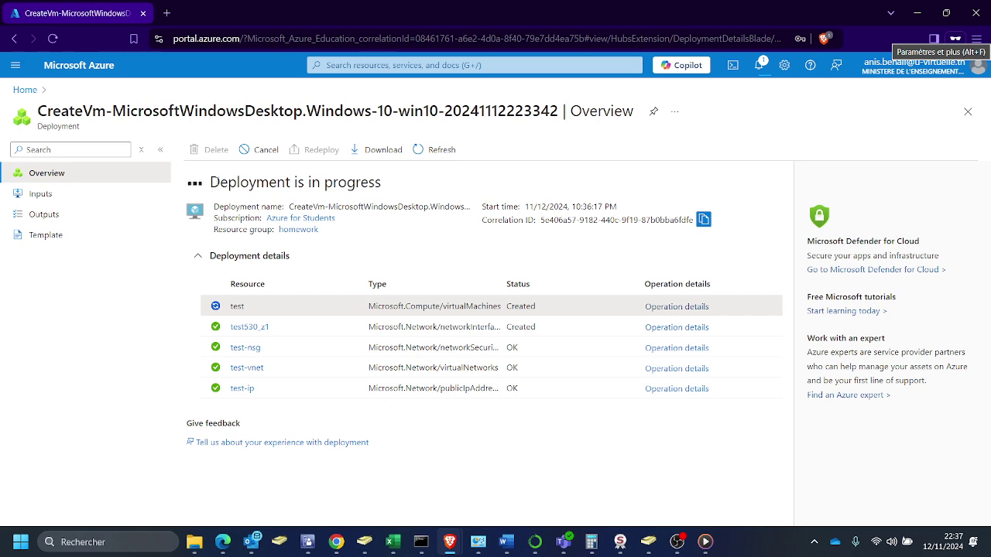
pyautogui.moveTo(211, 182); pyautogui.dragTo(383, 184)
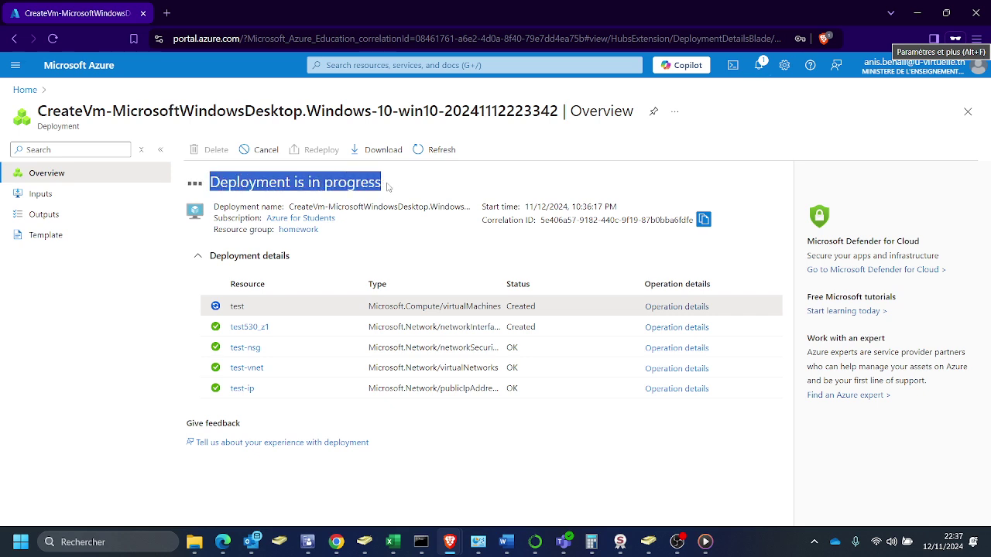
pyautogui.click(329, 183)
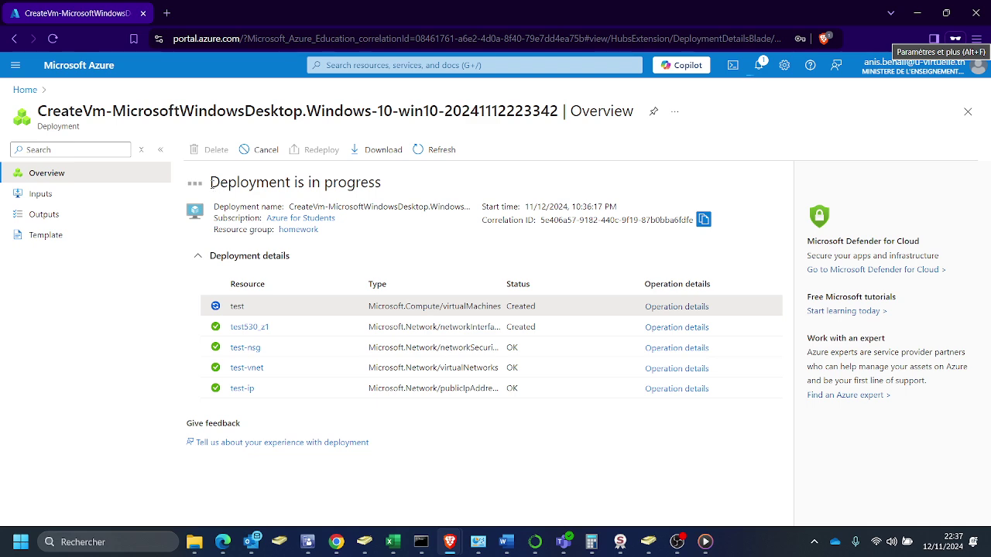
pyautogui.moveTo(211, 183); pyautogui.dragTo(383, 187)
pyautogui.click(209, 193)
pyautogui.tripleClick(230, 183)
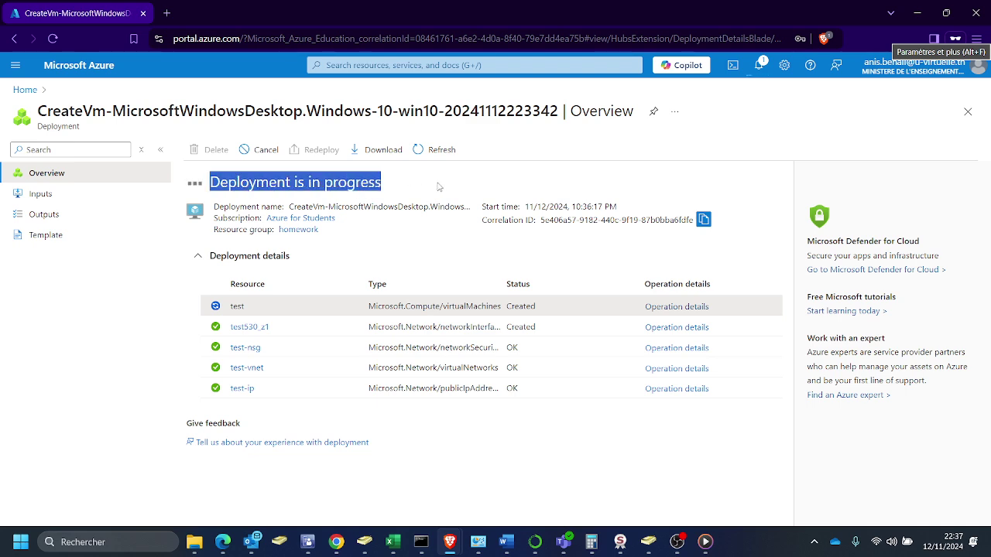
pyautogui.click(209, 187)
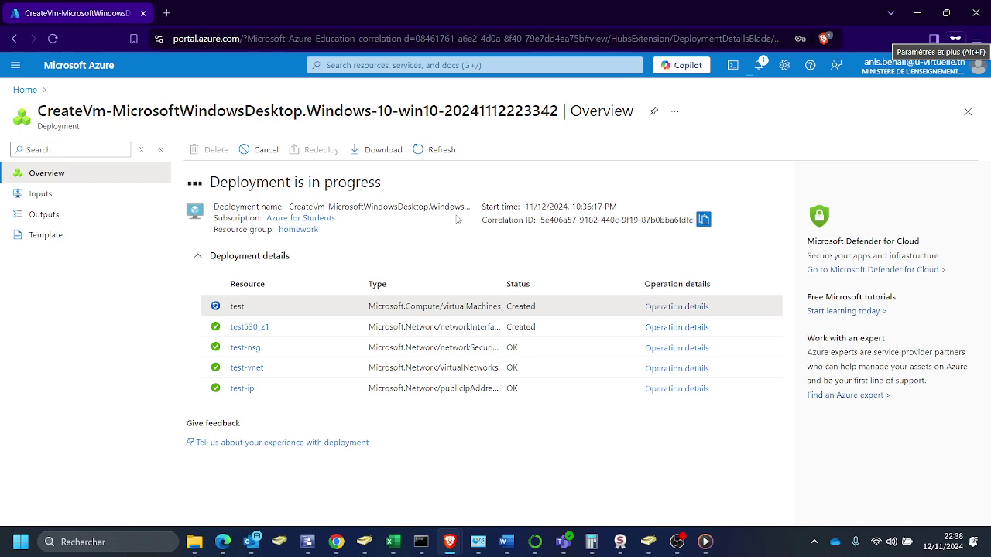
pyautogui.moveTo(221, 183); pyautogui.dragTo(389, 192)
pyautogui.click(236, 195)
pyautogui.moveTo(211, 182); pyautogui.dragTo(415, 192)
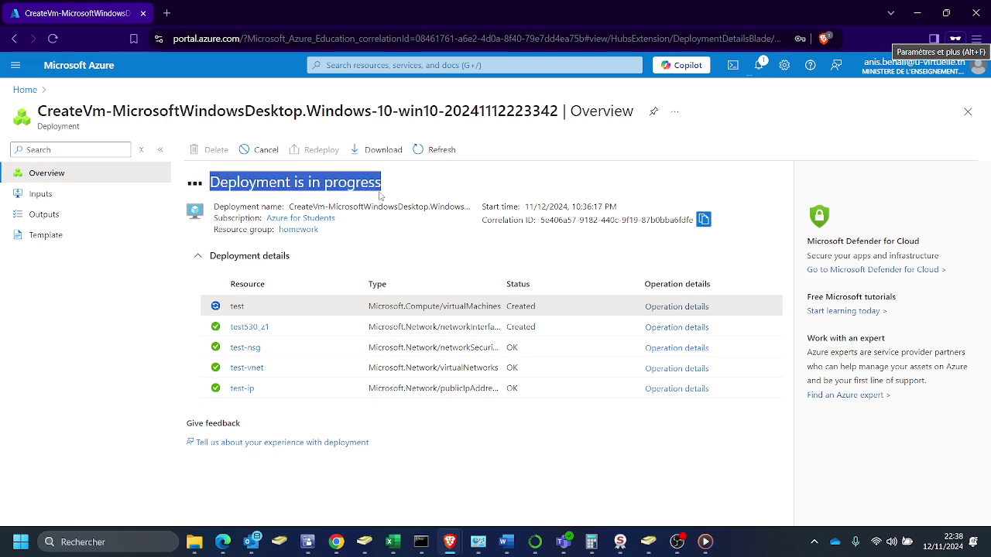
pyautogui.click(389, 191)
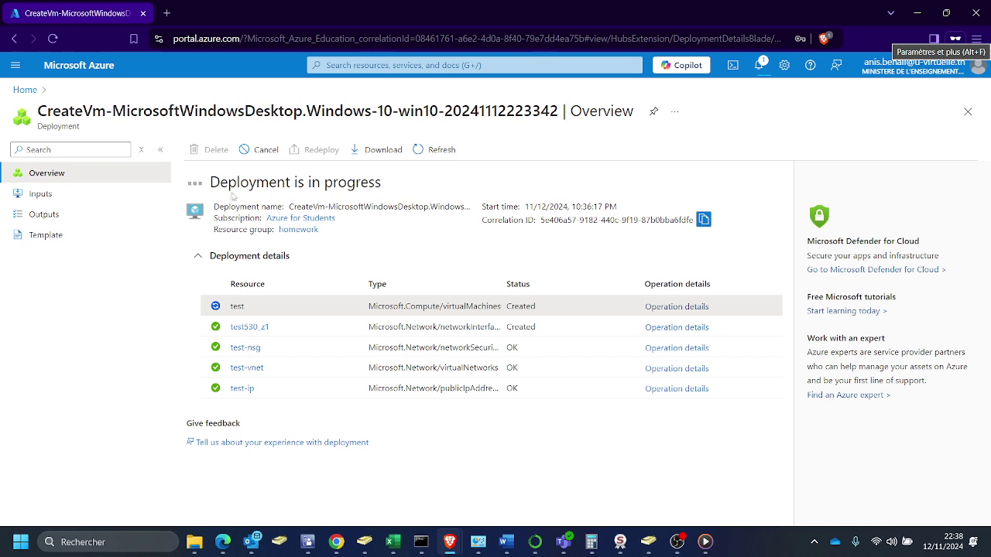
pyautogui.moveTo(209, 183); pyautogui.dragTo(383, 184)
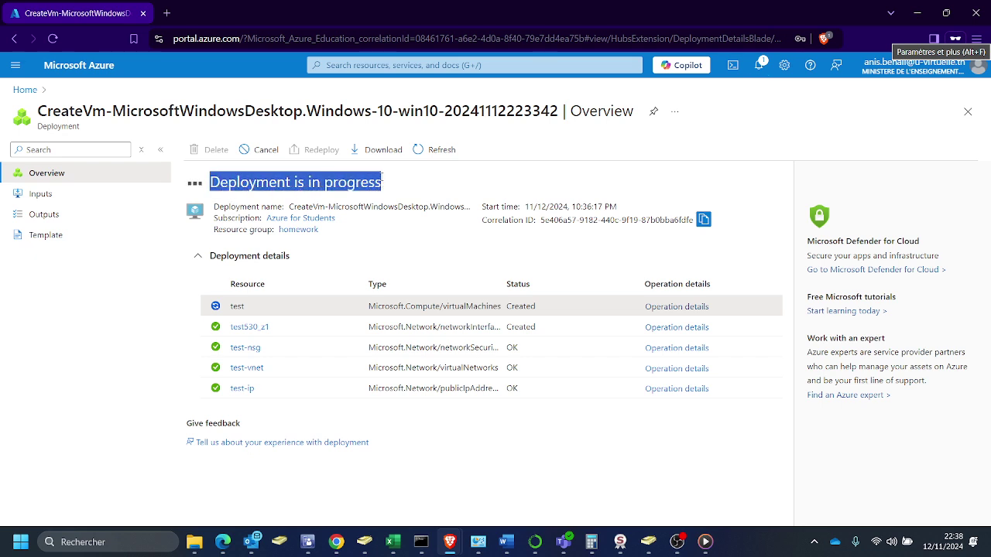
pyautogui.click(418, 187)
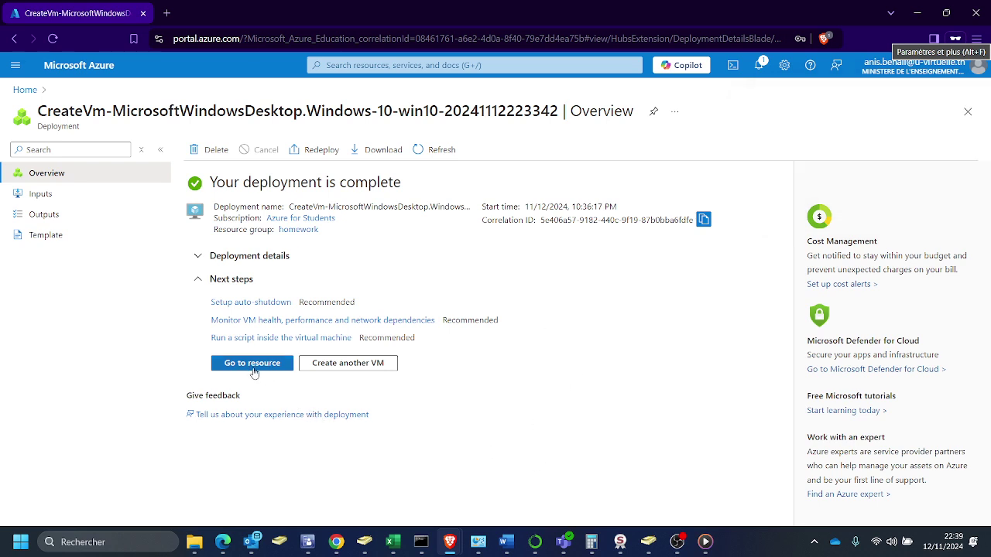
# Step: Open the overview of the newly deployed virtual machine from the deployment page
pyautogui.click(257, 372)
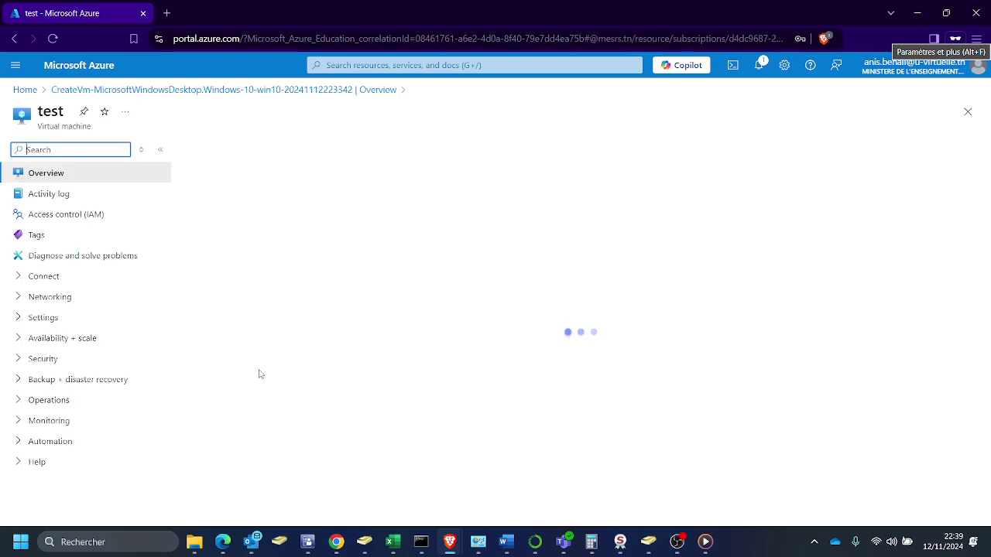
pyautogui.click(39, 113)
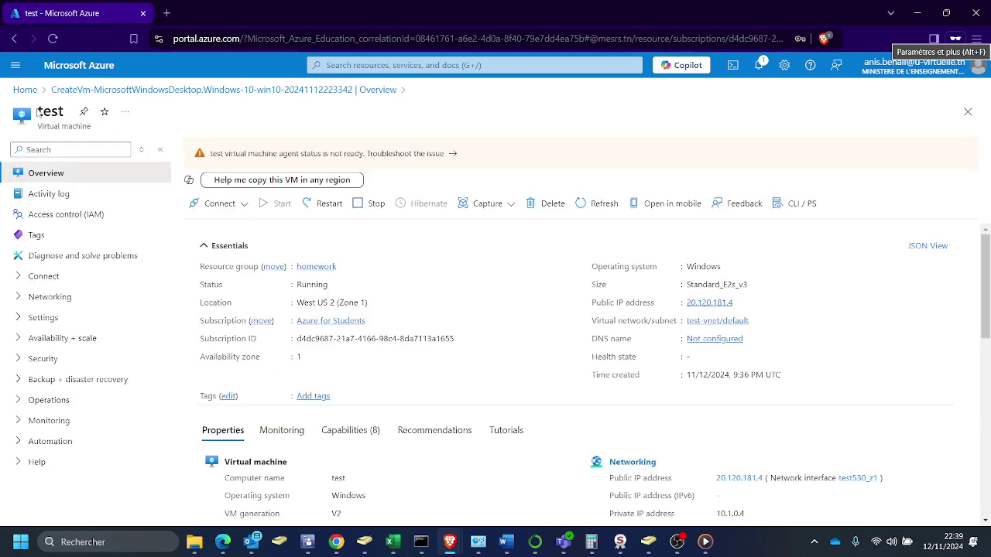
pyautogui.moveTo(39, 113); pyautogui.dragTo(62, 113)
pyautogui.click(62, 113)
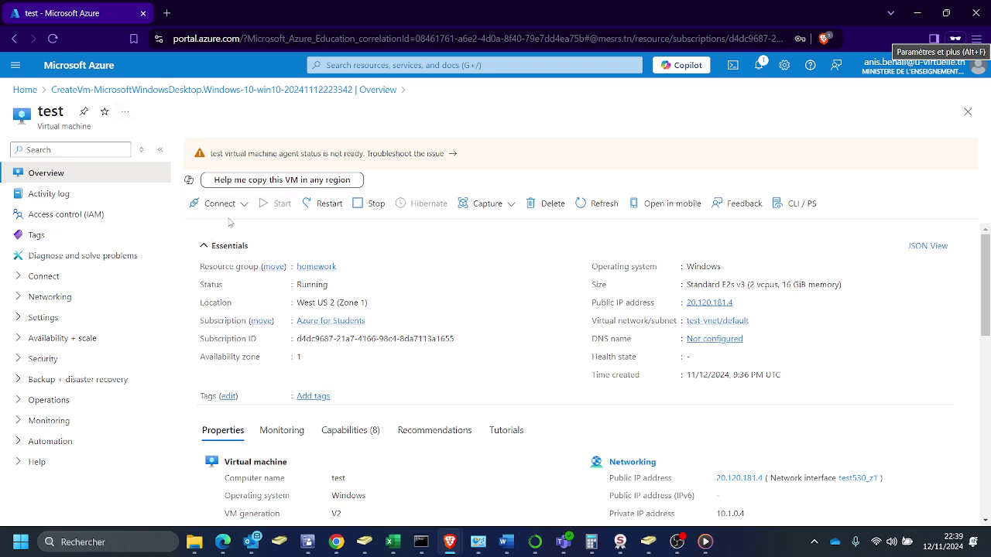
# Step: Open the virtual machine's connection options and save its Native RDP file as test.rdp in the downloads folder
pyautogui.scroll(5, 505, 425)
pyautogui.click(245, 211)
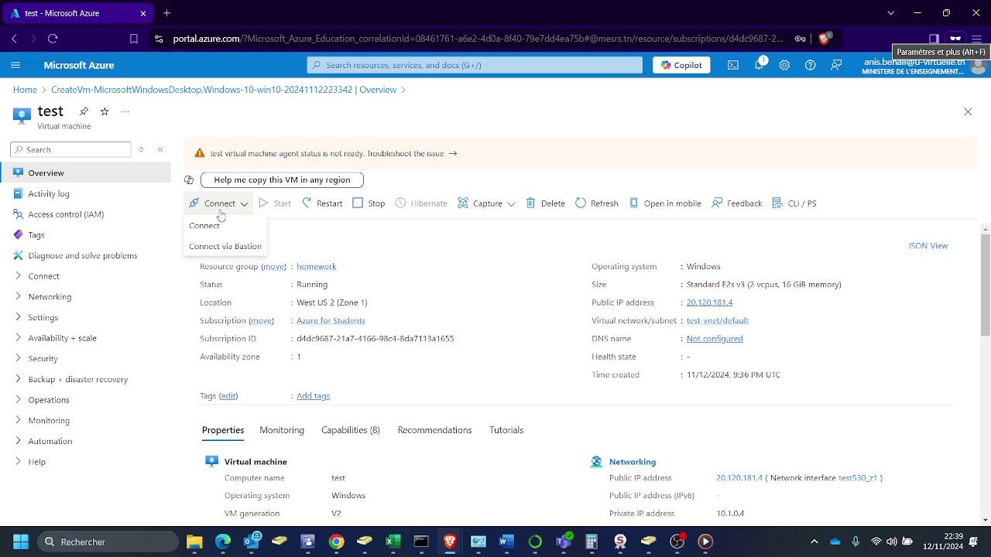
pyautogui.click(211, 226)
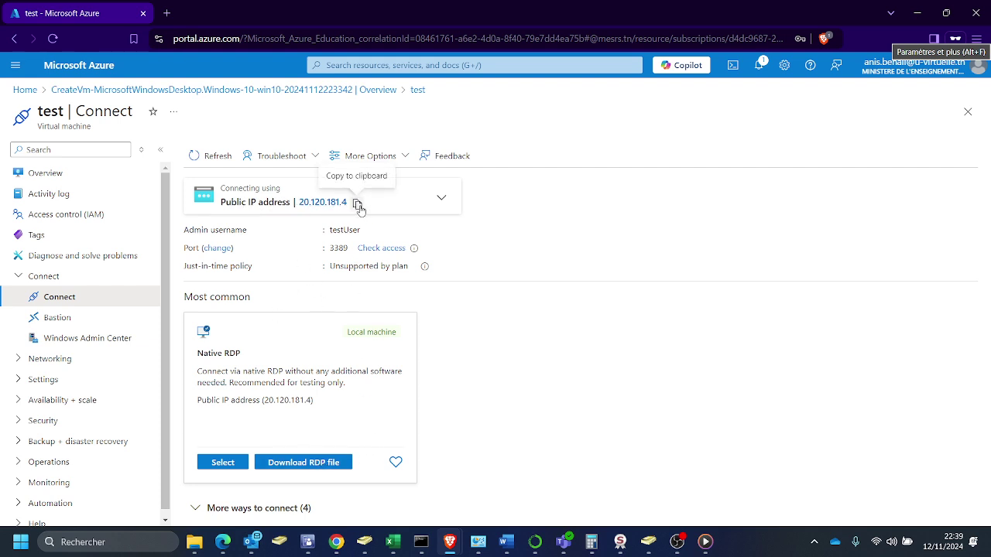
pyautogui.click(300, 462)
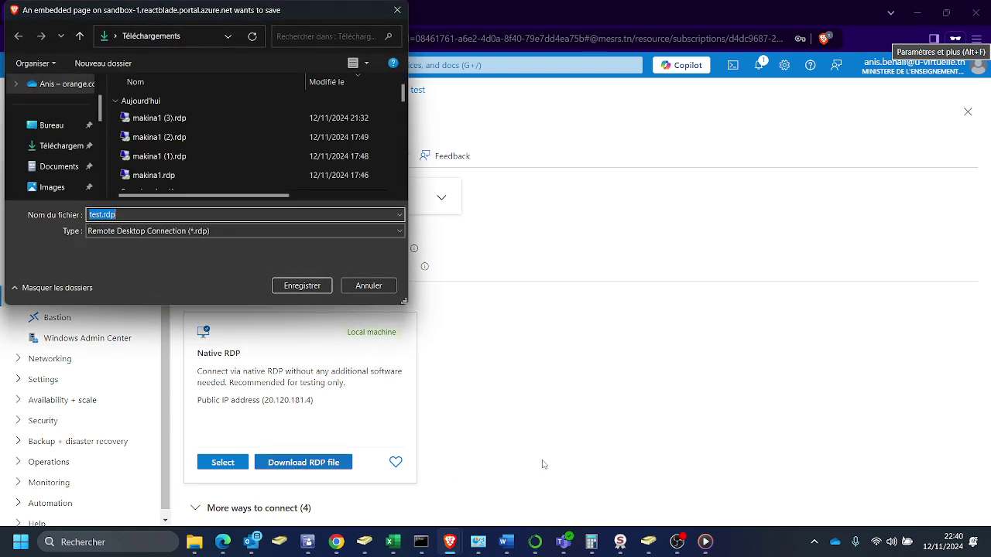
pyautogui.click(302, 285)
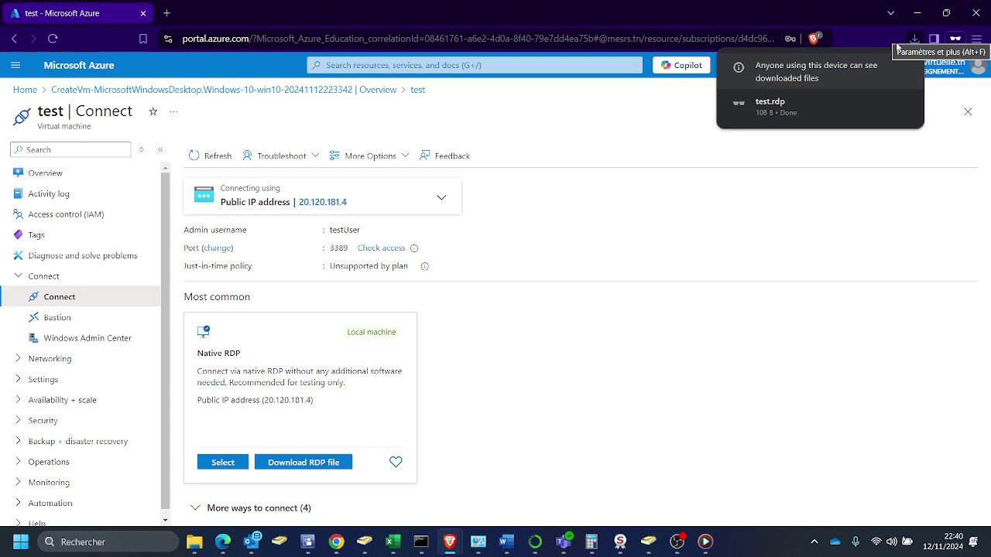
# Step: Connect to the virtual machine with the downloaded test.rdp file, entering the account password and accepting the untrusted publisher and certificate
pyautogui.click(790, 111)
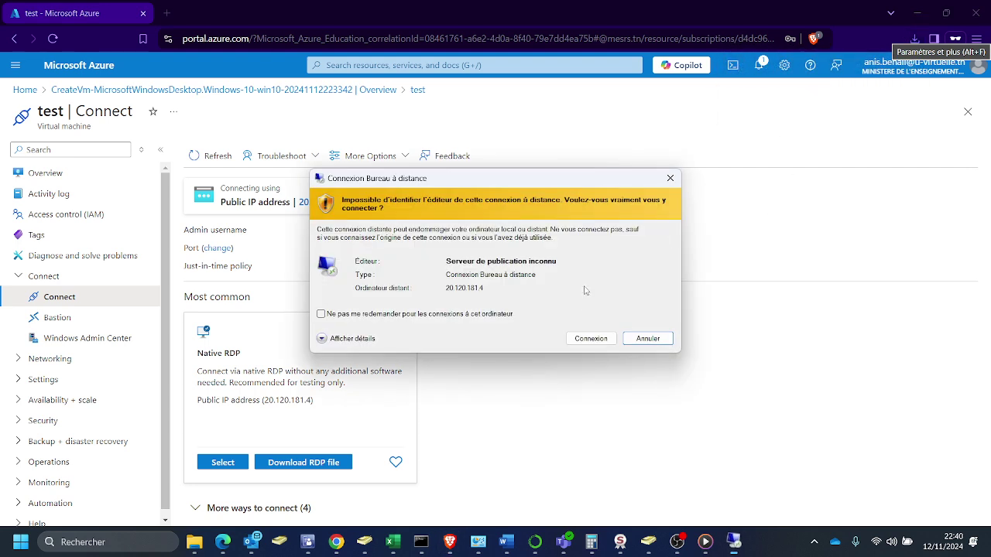
pyautogui.click(590, 339)
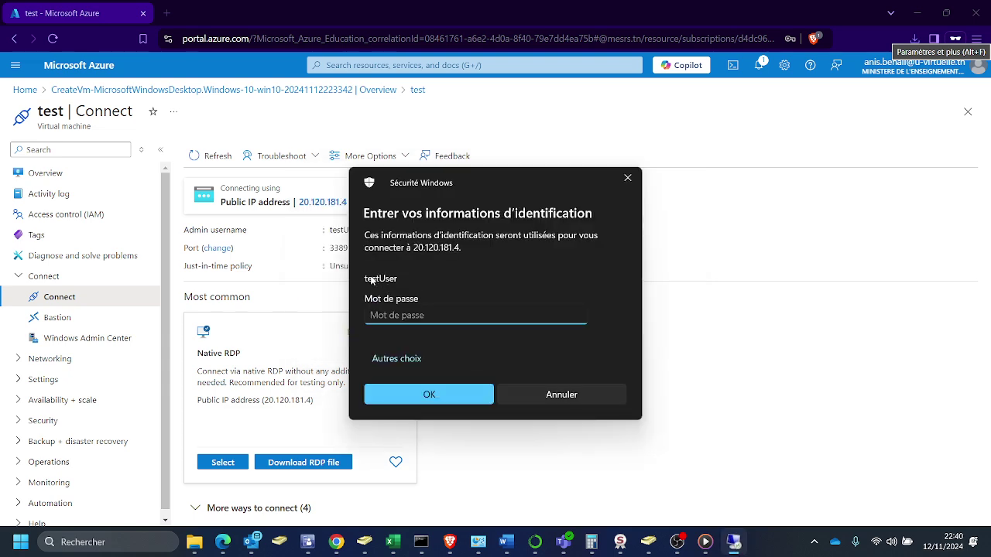
pyautogui.click(380, 279)
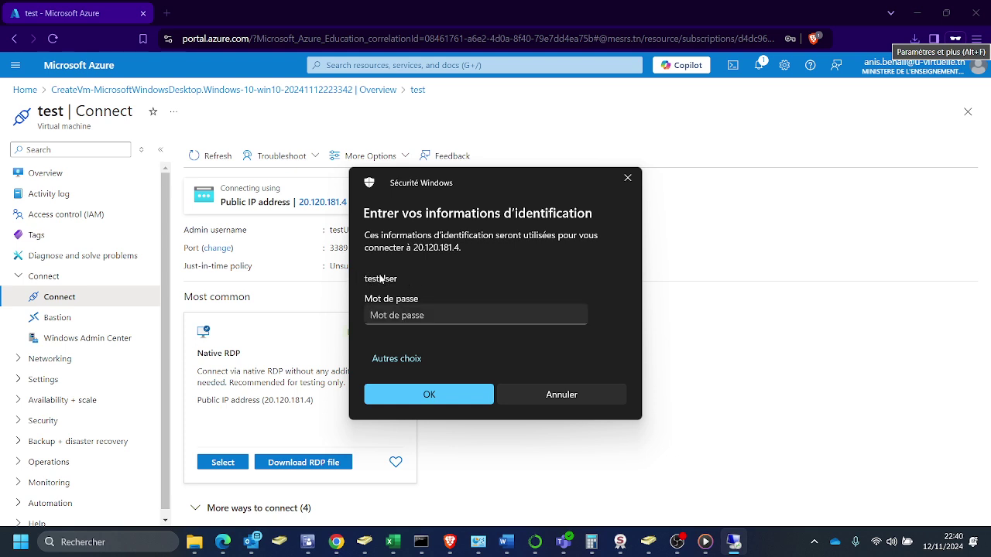
pyautogui.click(424, 317)
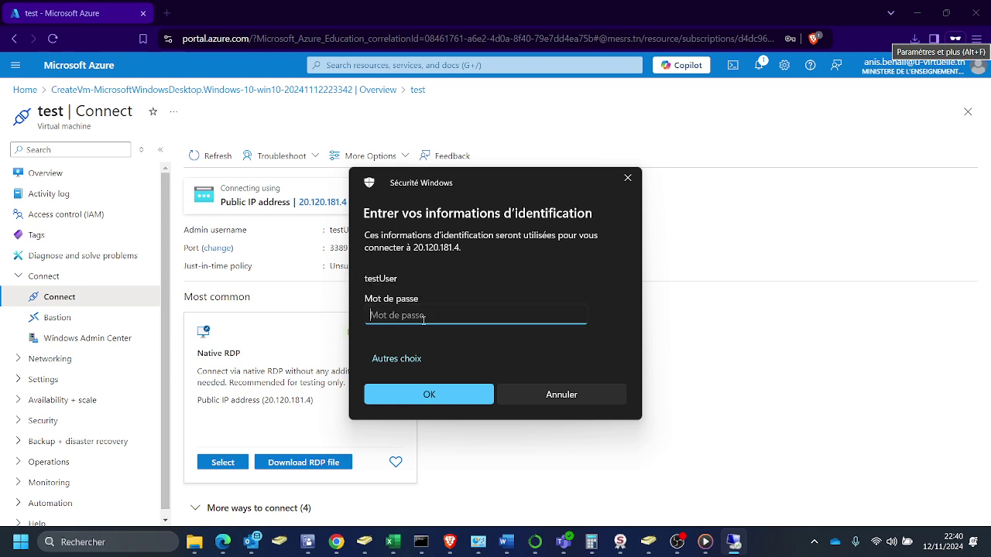
pyautogui.write('••')
pyautogui.press('BackSpace')
pyautogui.press('BackSpace')
pyautogui.write('••••••••••••')
pyautogui.click(424, 399)
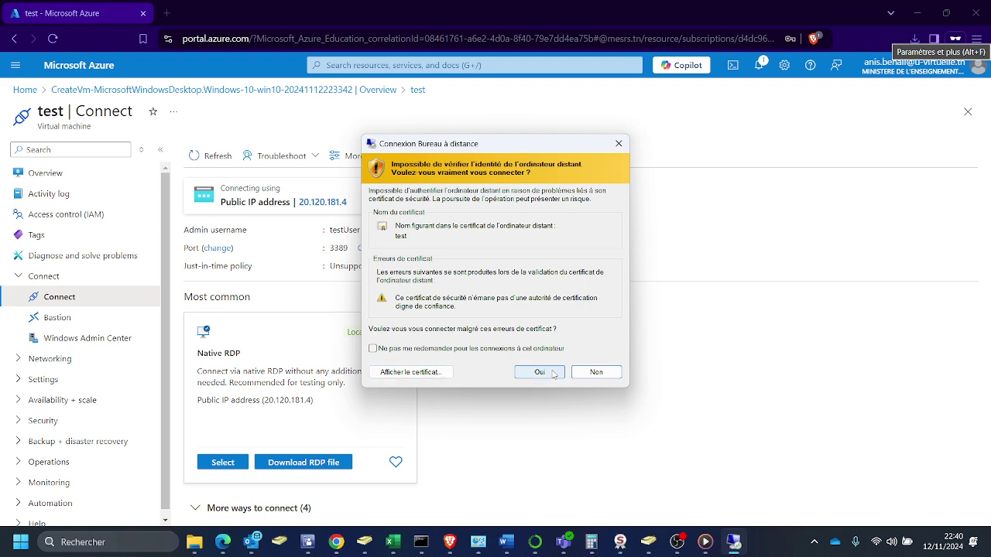
pyautogui.click(539, 372)
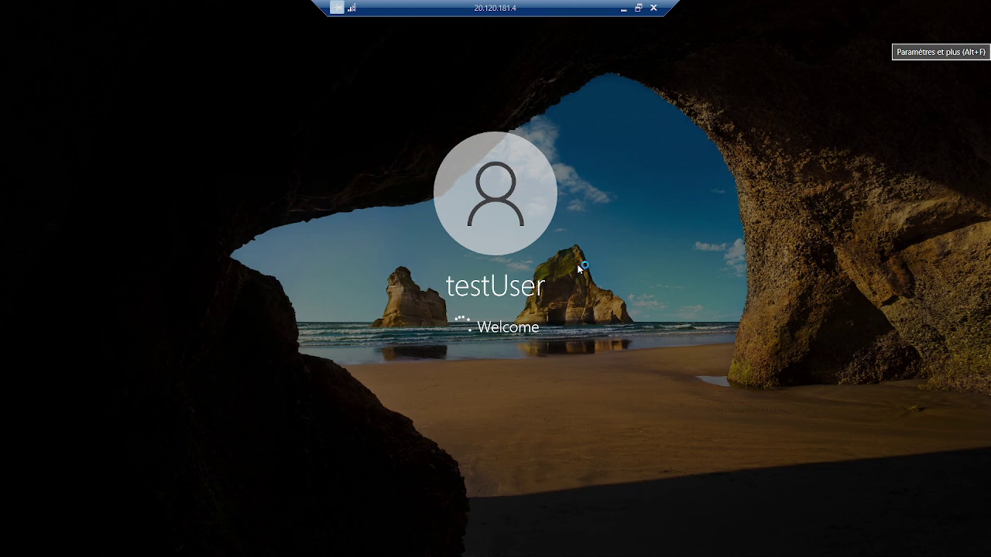
# Step: Take the Remote Desktop session out of full screen and enlarge its window in both width and height
pyautogui.click(638, 8)
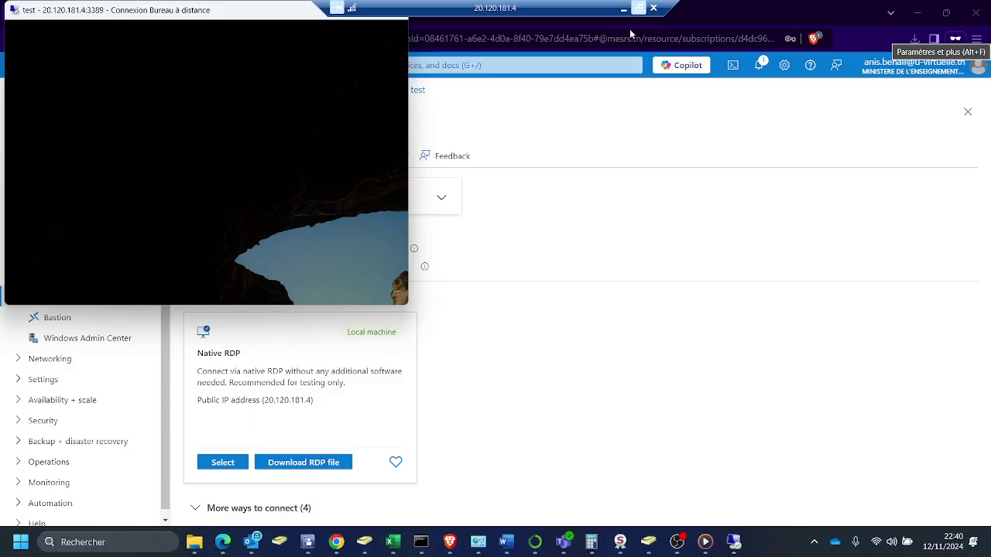
pyautogui.moveTo(406, 140); pyautogui.dragTo(677, 209)
pyautogui.moveTo(550, 305); pyautogui.dragTo(547, 314)
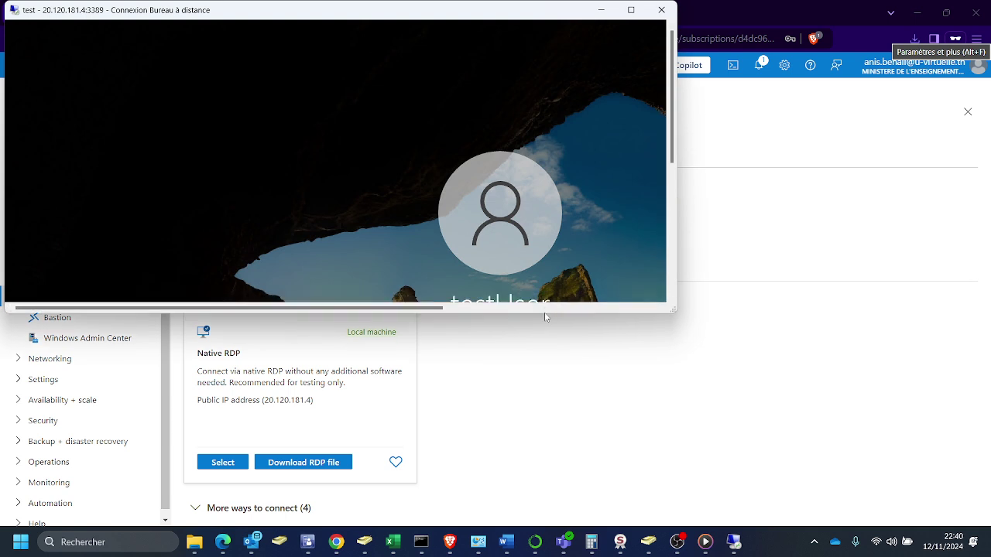
pyautogui.click(545, 309)
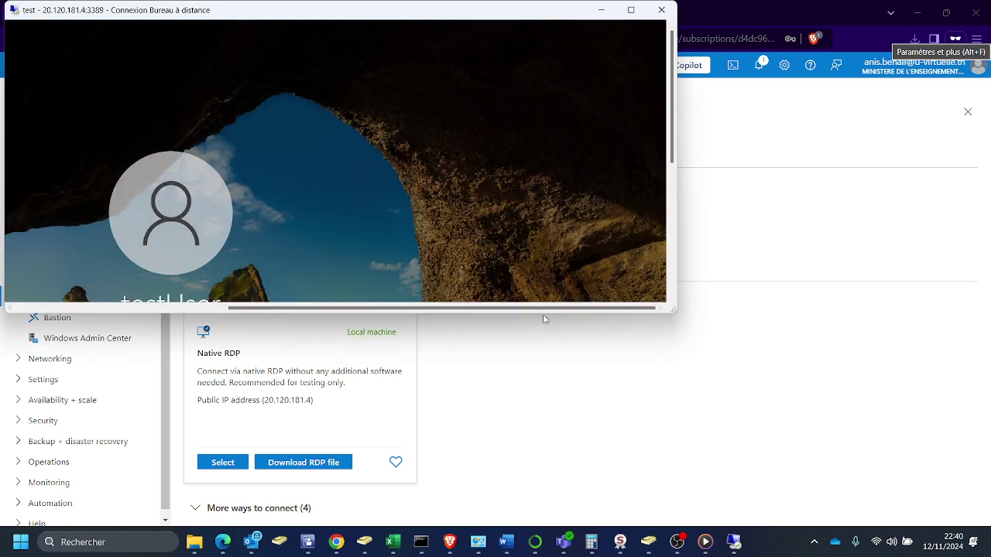
pyautogui.moveTo(543, 314); pyautogui.dragTo(546, 486)
pyautogui.moveTo(676, 448); pyautogui.dragTo(810, 440)
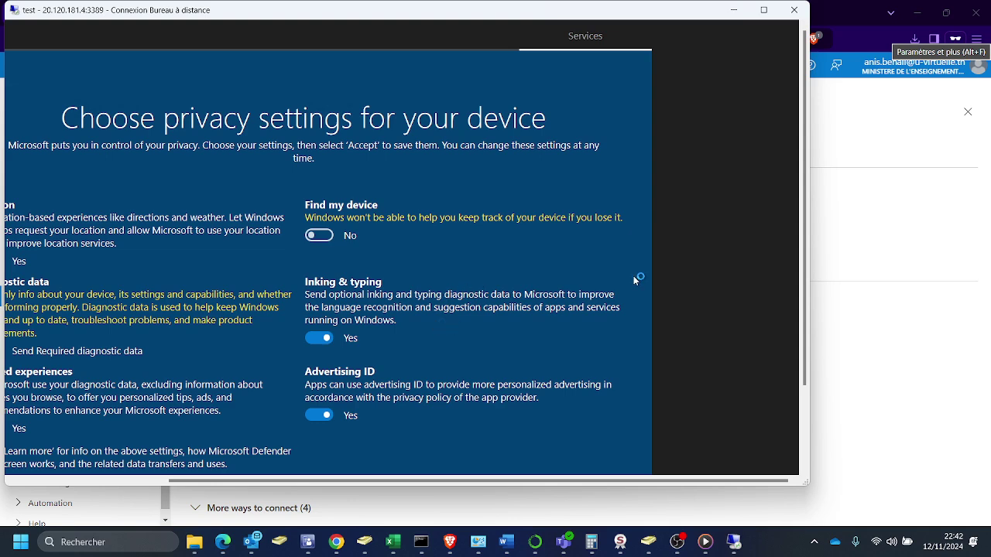
# Step: Accept the privacy settings on the virtual machine and open its Start menu
pyautogui.moveTo(804, 228); pyautogui.dragTo(813, 312)
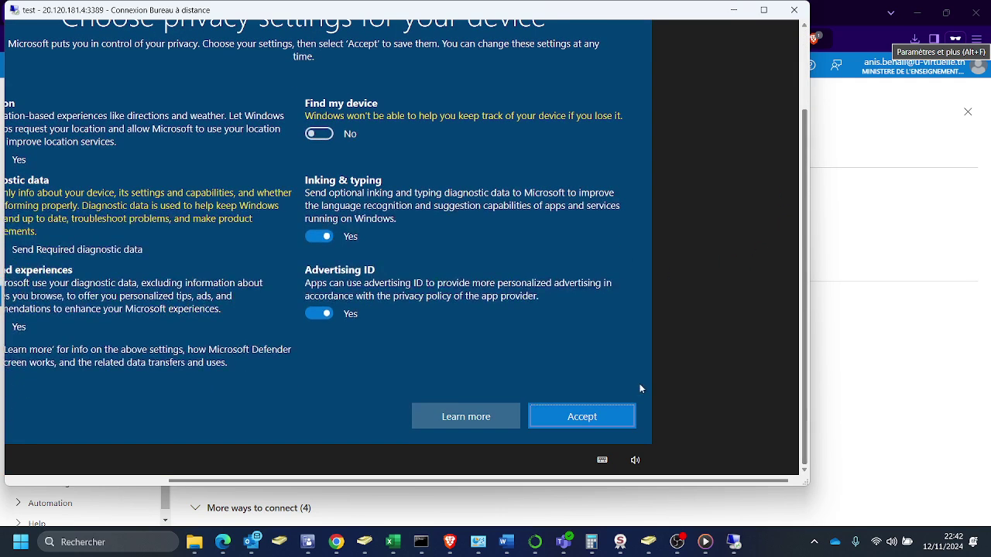
pyautogui.click(568, 418)
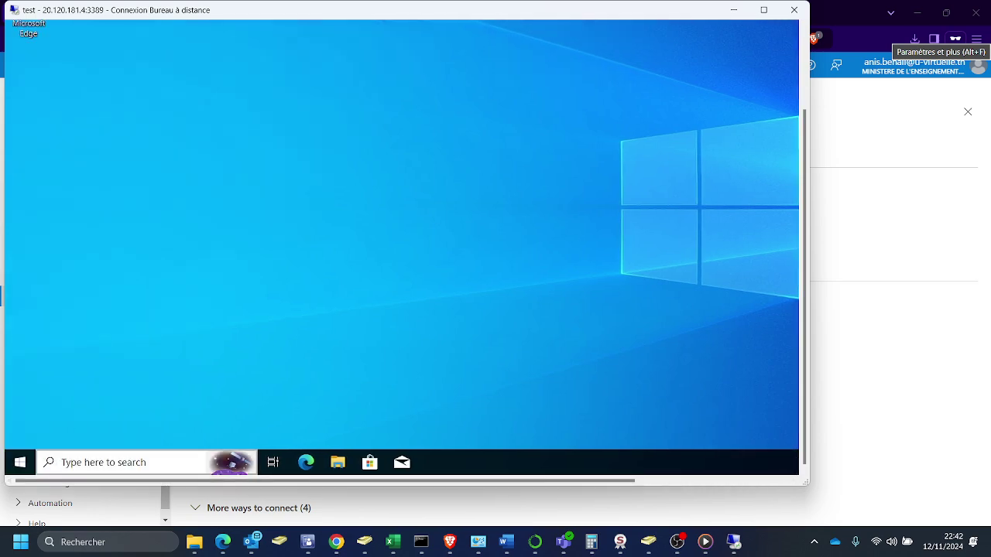
pyautogui.press('super')
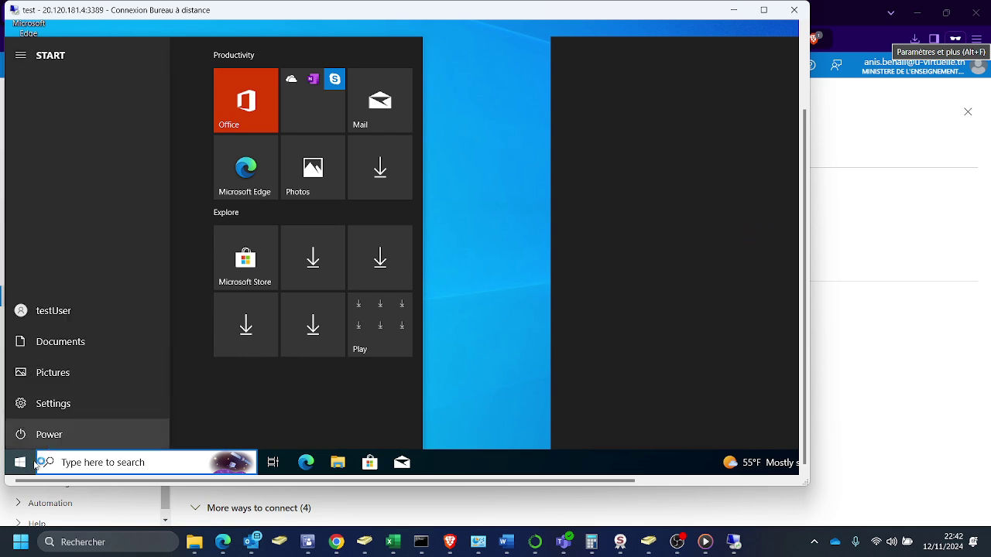
pyautogui.click(23, 465)
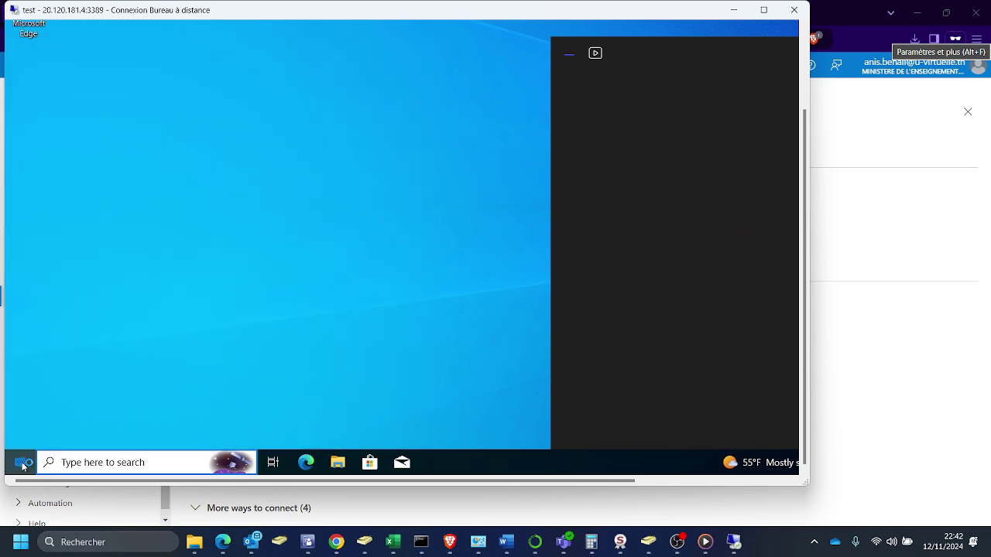
pyautogui.click(23, 465)
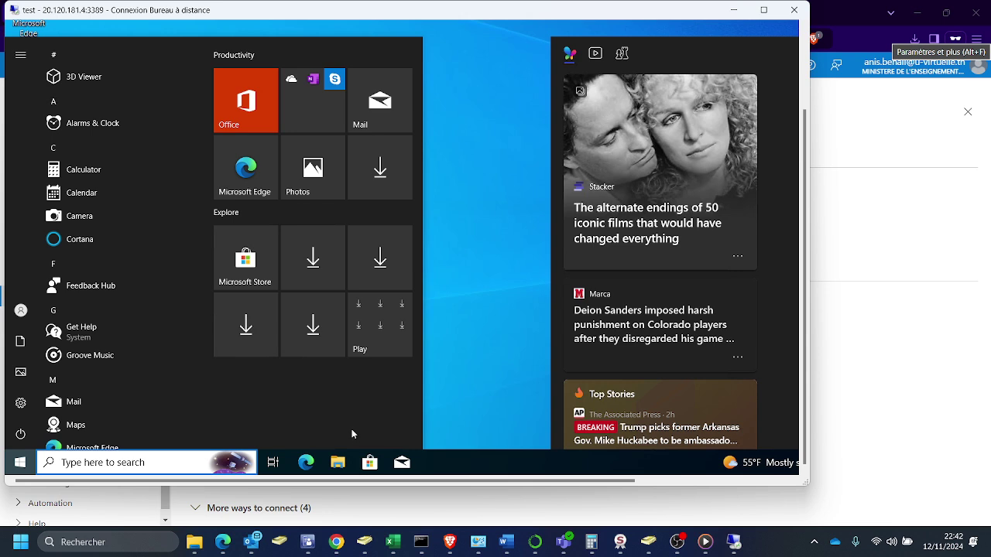
# Step: Open This PC in the virtual machine's File Explorer and display the computer's system properties to examine its Windows edition, processor and memory
pyautogui.click(337, 458)
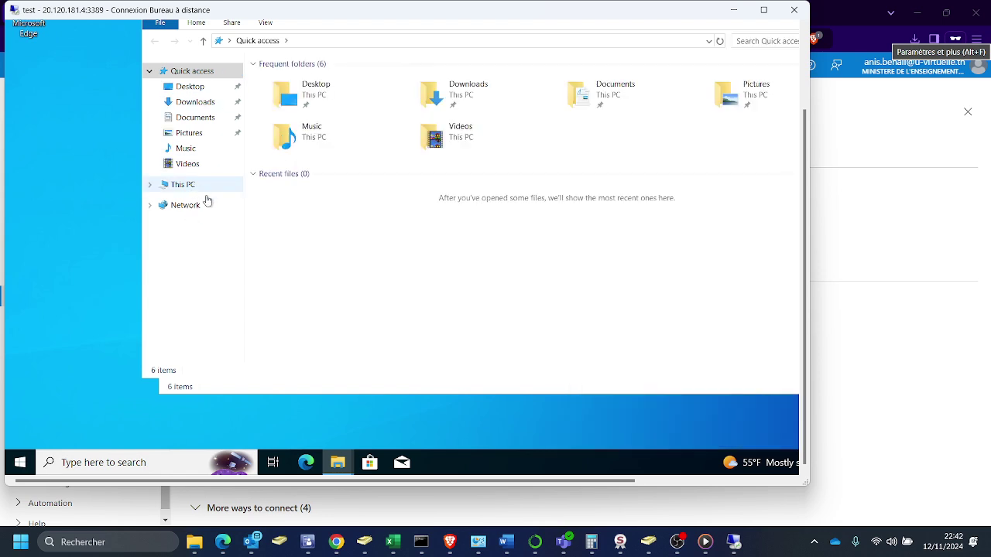
pyautogui.click(205, 190)
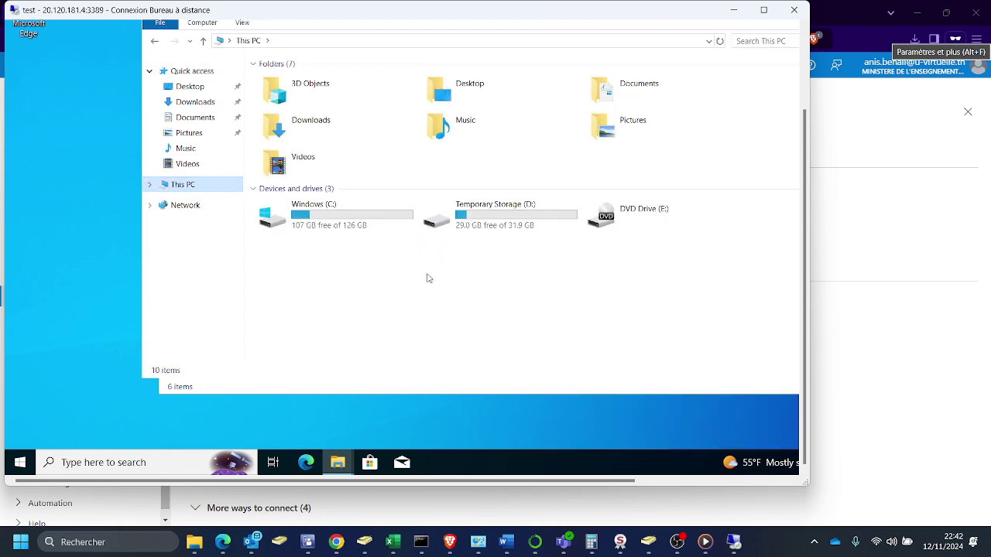
pyautogui.rightClick(427, 277)
pyautogui.click(491, 255)
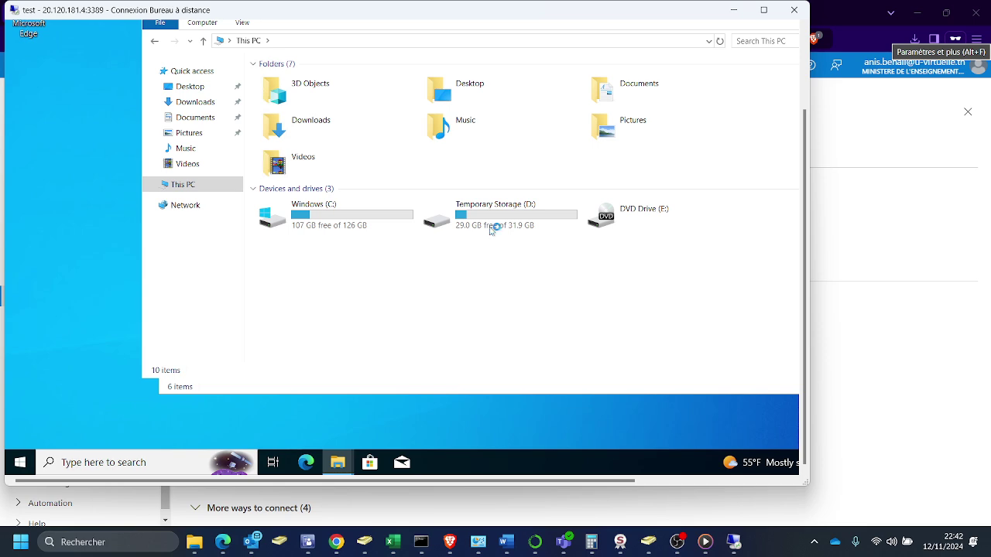
pyautogui.rightClick(460, 263)
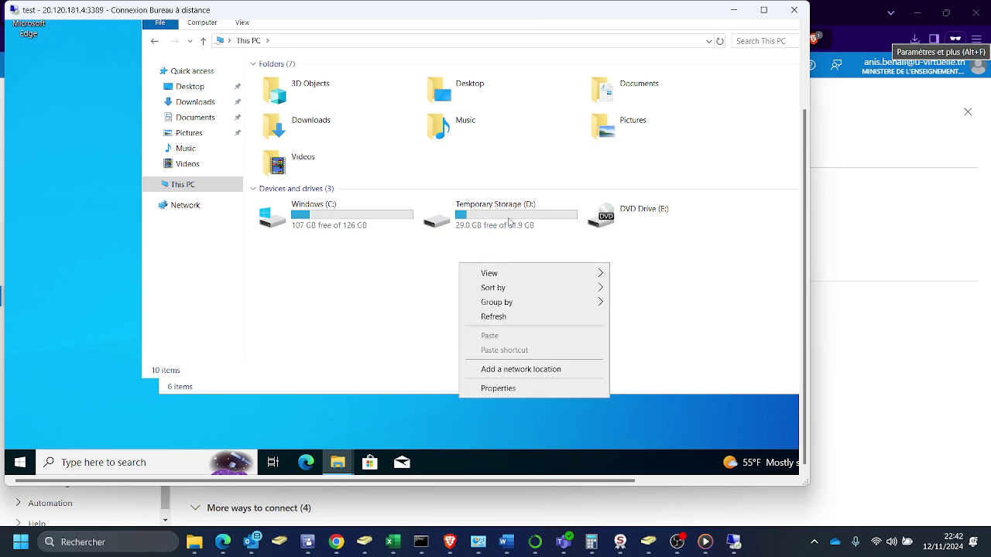
pyautogui.click(527, 390)
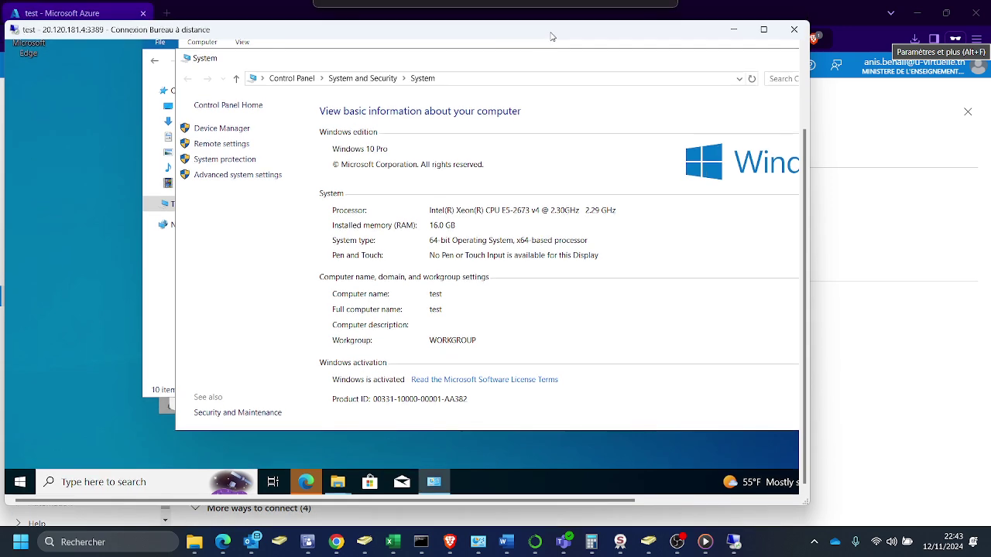
pyautogui.moveTo(551, 15); pyautogui.dragTo(549, 42)
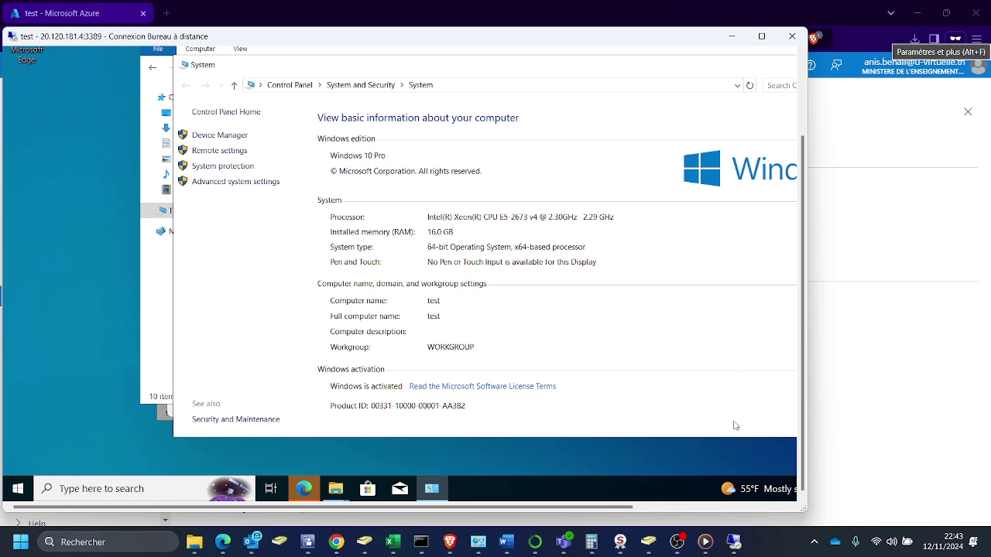
pyautogui.moveTo(678, 544)
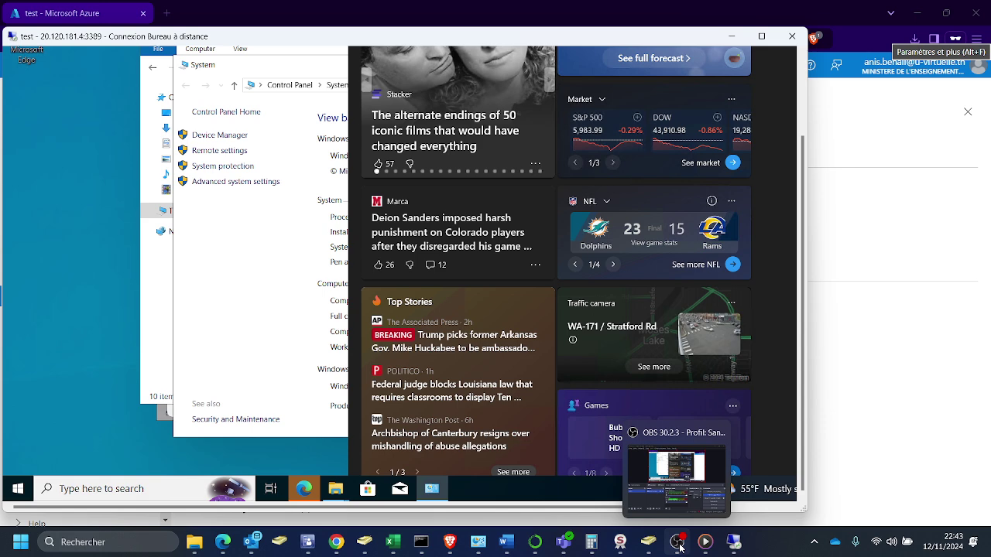
pyautogui.click(679, 472)
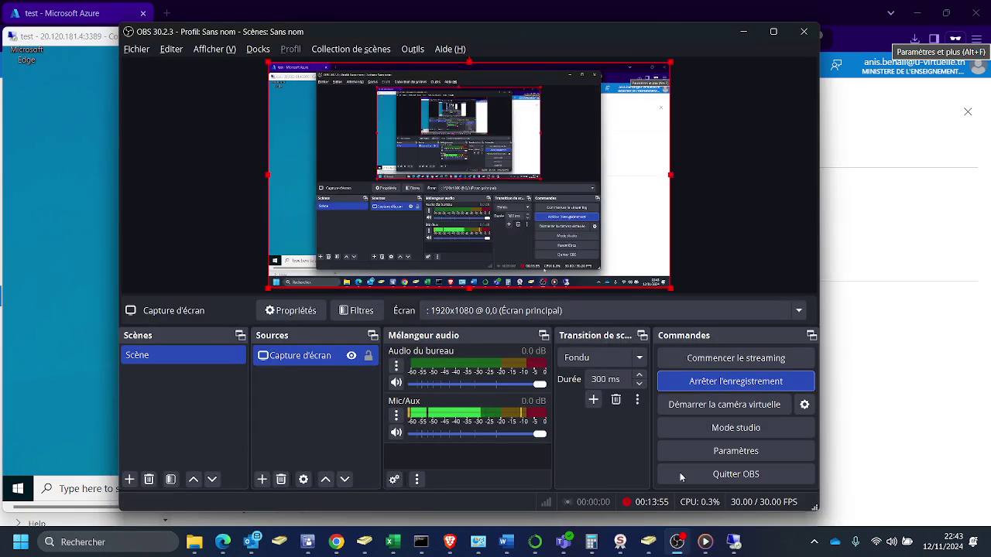